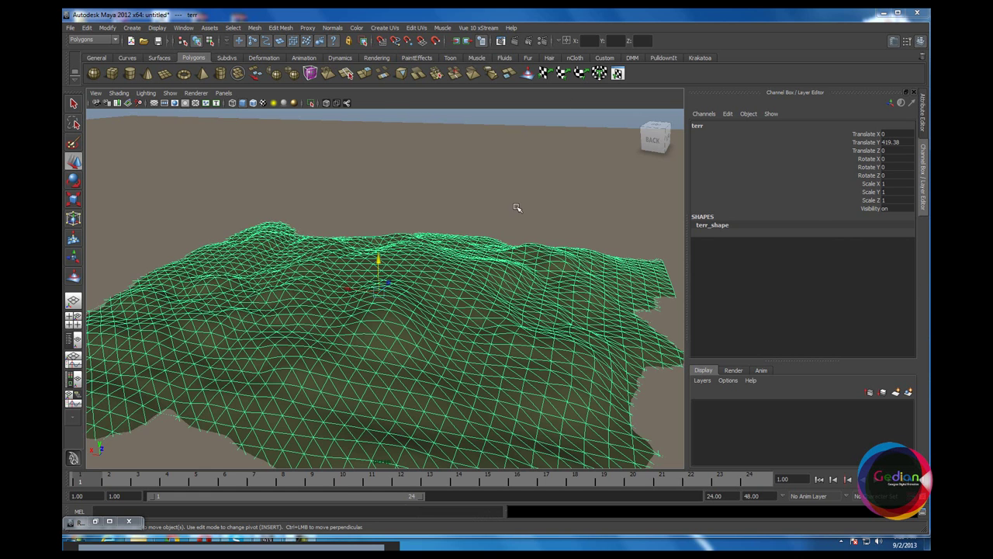
Step: Tumble the perspective camera down to a low, side-on view of the wireframe terrain
{"action": "mouse_move", "coordinate": [423, 320]}
{"action": "left_mouse_down", "text": "alt"}
{"action": "mouse_move", "coordinate": [483, 305]}
{"action": "mouse_move", "coordinate": [475, 300]}
{"action": "left_mouse_up", "text": "alt"}
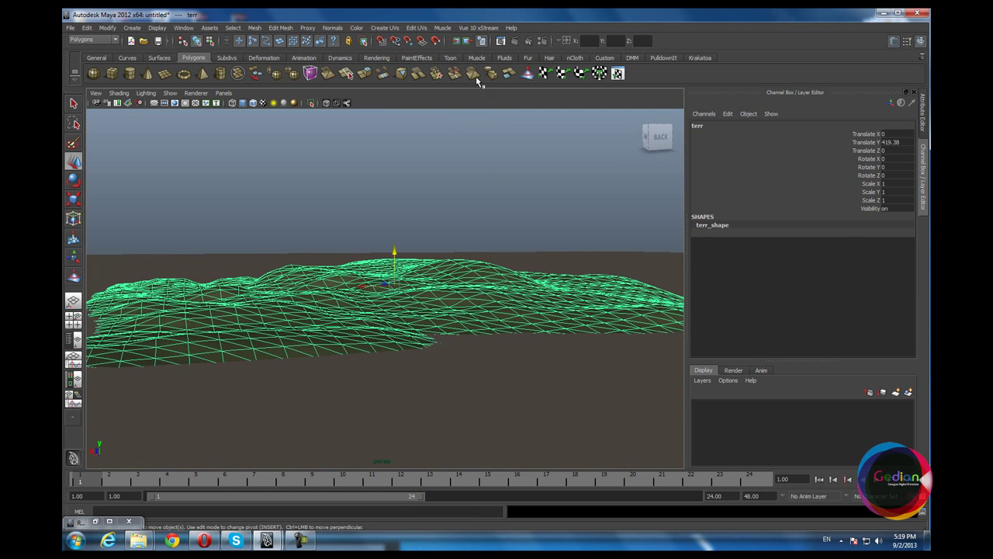
Step: Convert terr's Grass material into an EcoSystem material named Grass eco via Vue Object Properties
{"action": "left_click", "coordinate": [478, 29]}
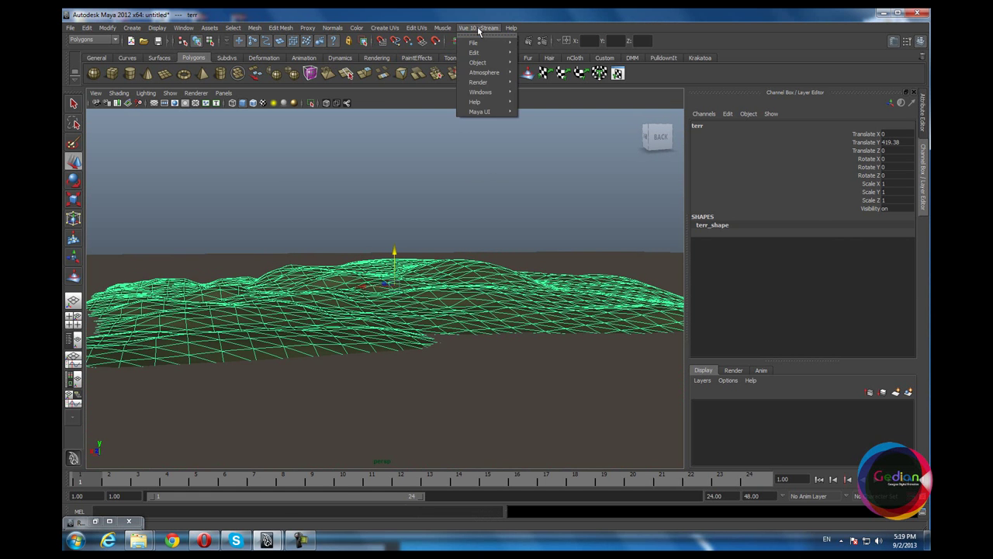
{"action": "mouse_move", "coordinate": [479, 62]}
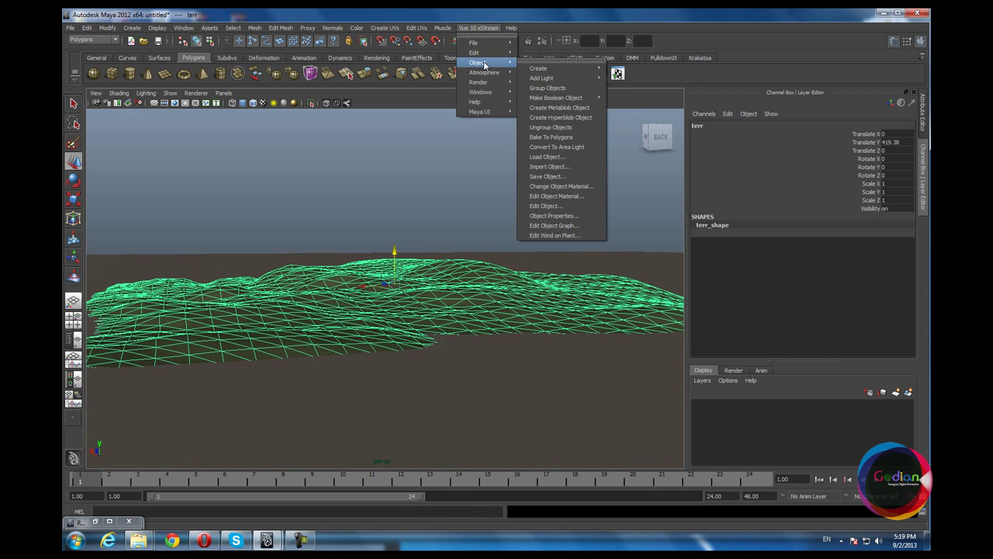
{"action": "left_click", "coordinate": [585, 221]}
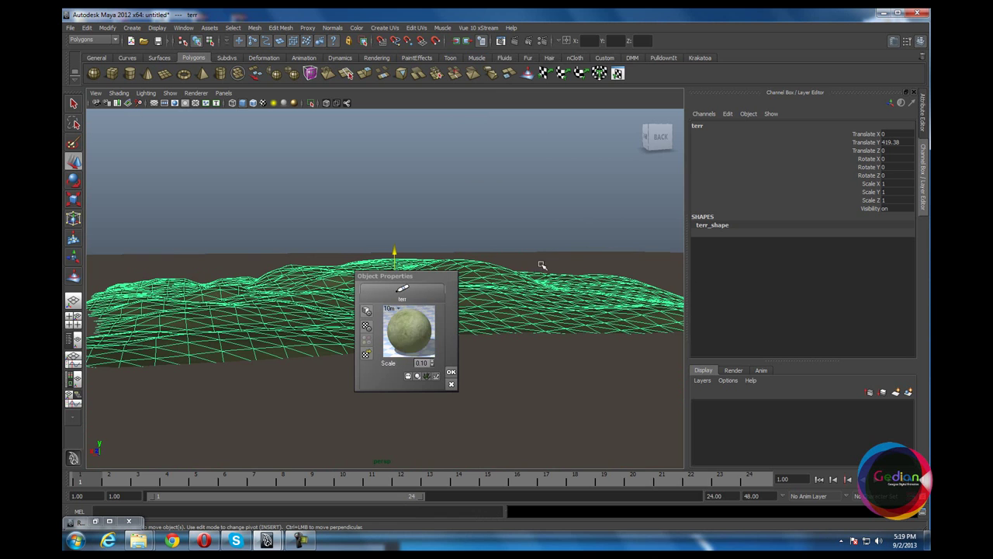
{"action": "left_click", "coordinate": [366, 327]}
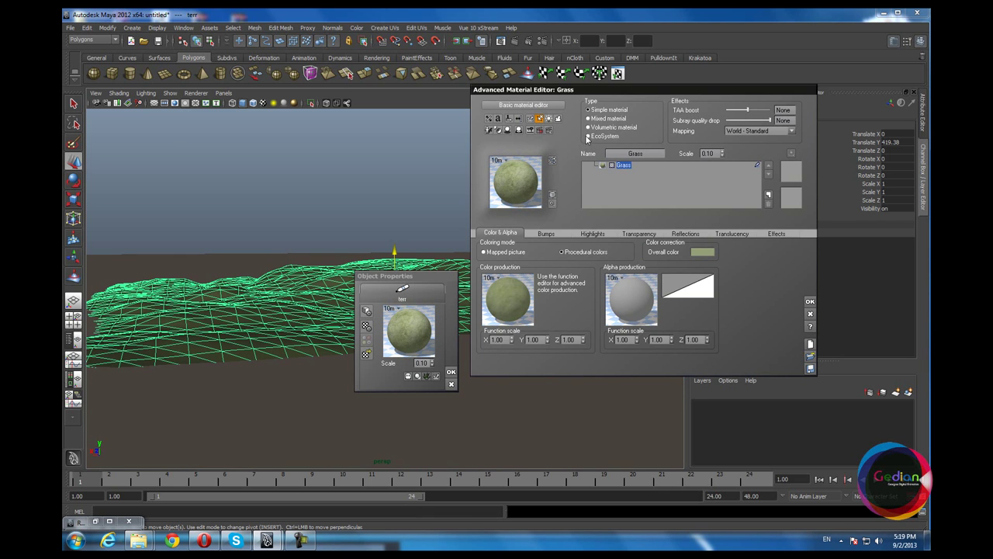
{"action": "left_click", "coordinate": [588, 137]}
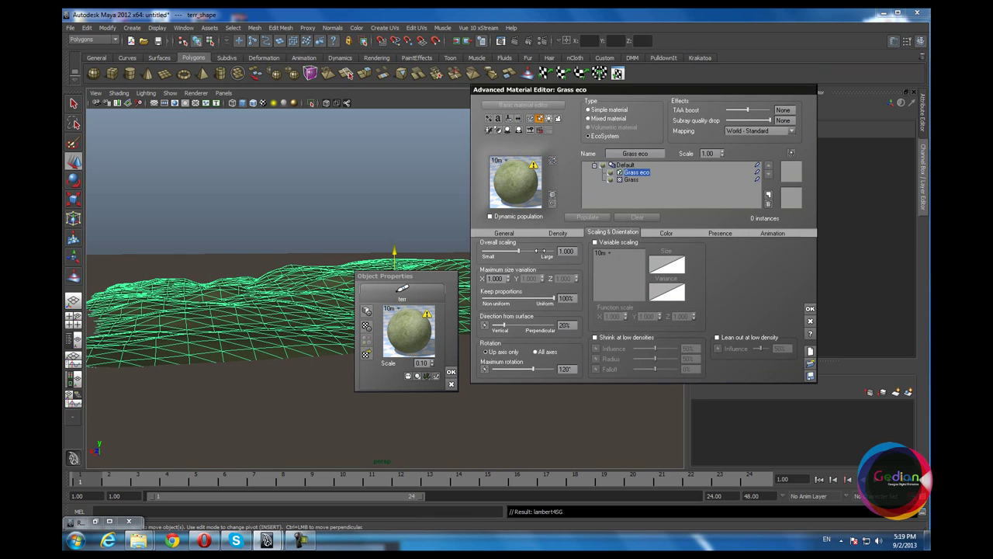
{"action": "left_click", "coordinate": [504, 232]}
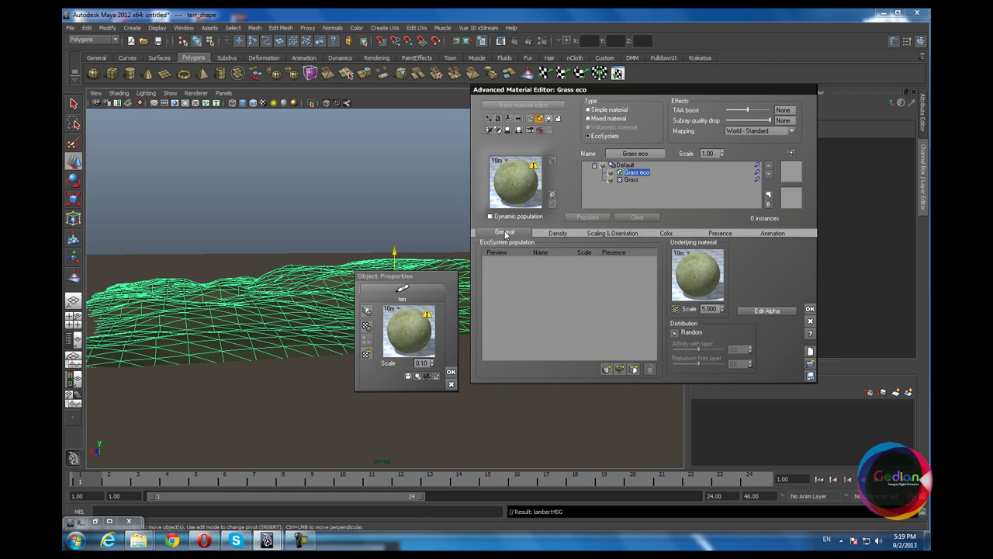
Step: Add Patch of Grass and Carex species to the Grass eco population, each at scale 0.100
{"action": "left_click", "coordinate": [621, 369]}
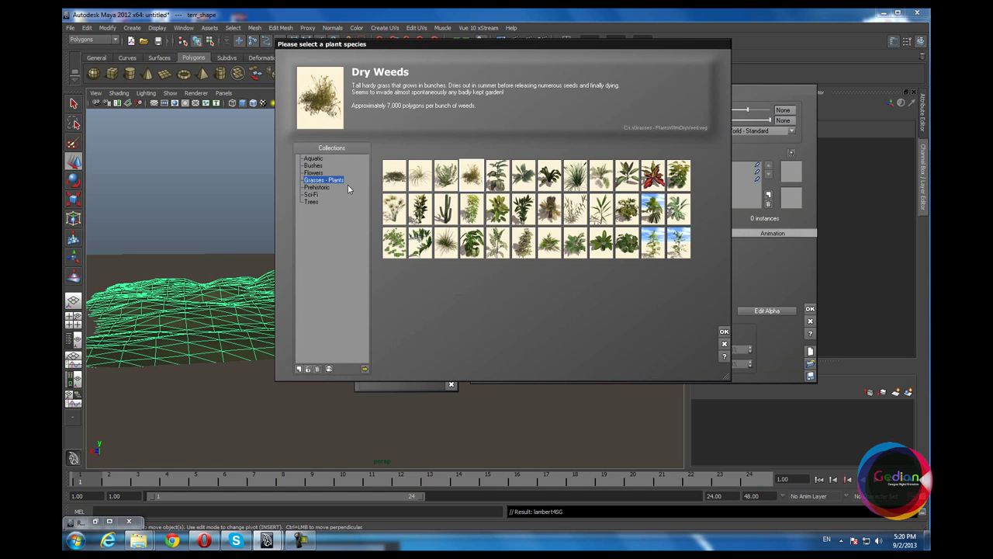
{"action": "left_click", "coordinate": [397, 183]}
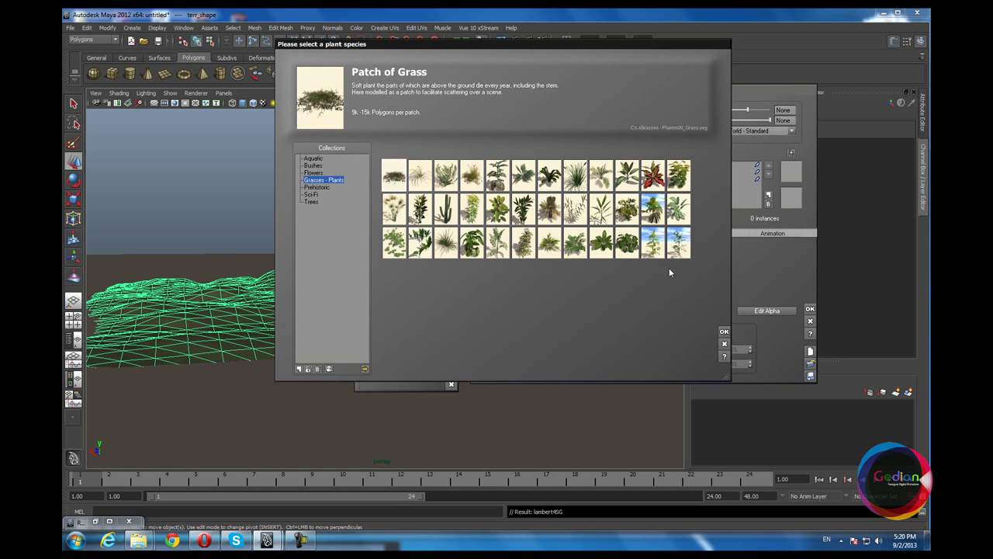
{"action": "left_click", "coordinate": [724, 331]}
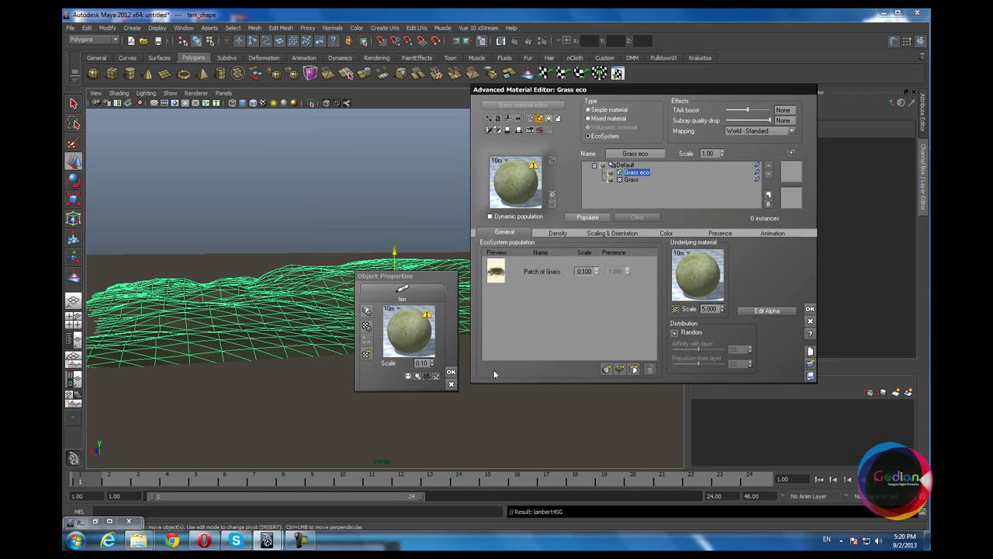
{"action": "left_click", "coordinate": [621, 371]}
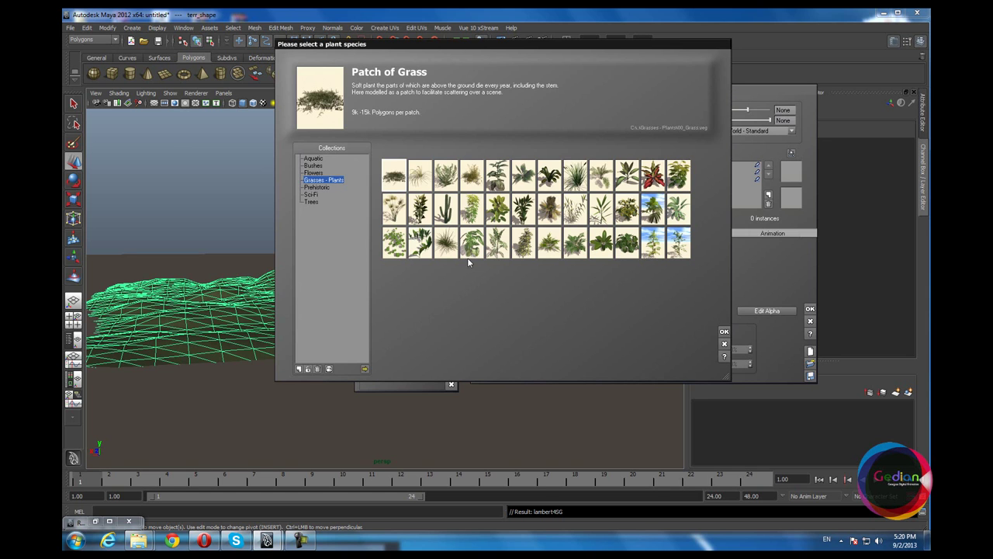
{"action": "left_click", "coordinate": [419, 175]}
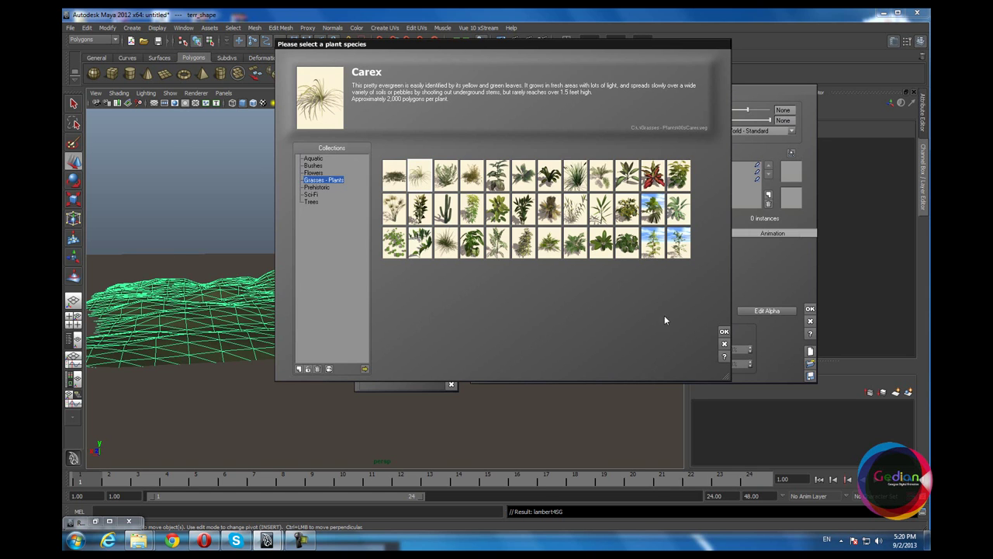
{"action": "left_click", "coordinate": [724, 331]}
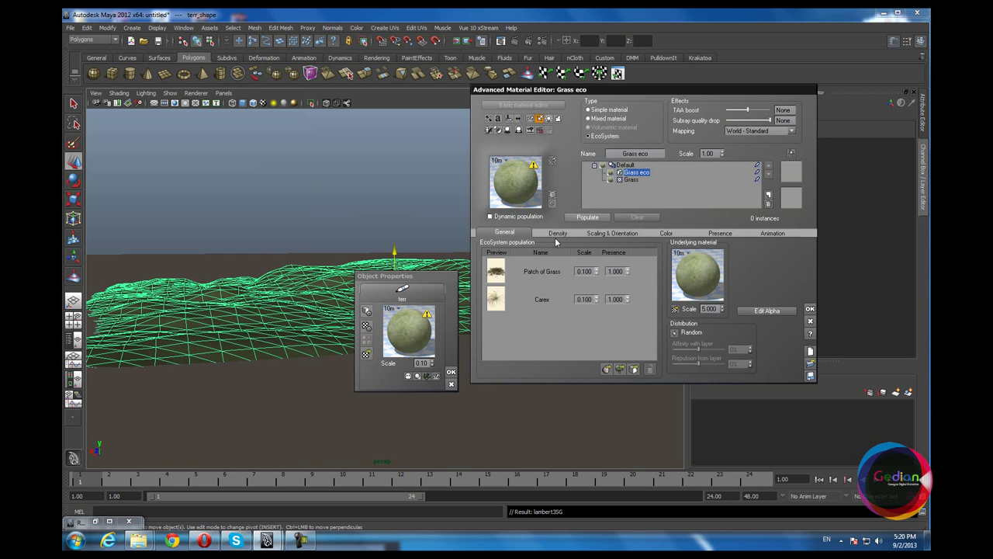
{"action": "left_click", "coordinate": [557, 234]}
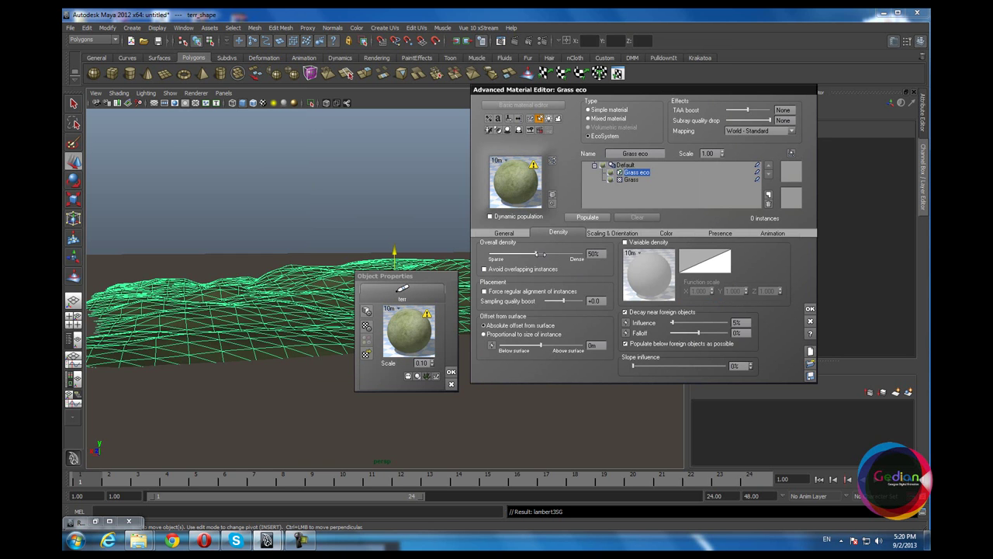
Step: Set Grass eco overall density to 62% and overall scaling to 4, then populate
{"action": "left_click_drag", "start_coordinate": [538, 254], "coordinate": [558, 259]}
{"action": "left_click", "coordinate": [611, 232]}
{"action": "left_click", "coordinate": [567, 251]}
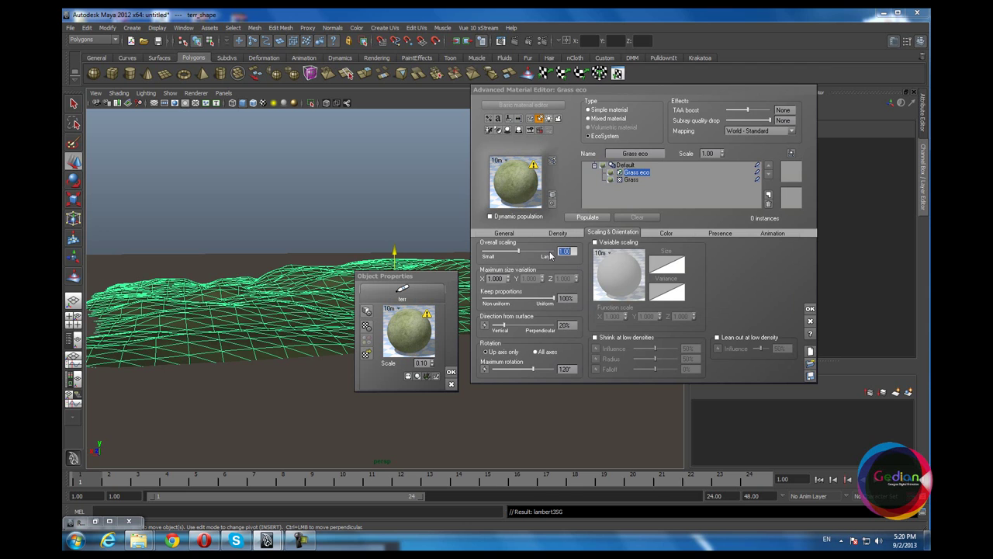
{"action": "type", "text": "4"}
{"action": "key", "text": "Return"}
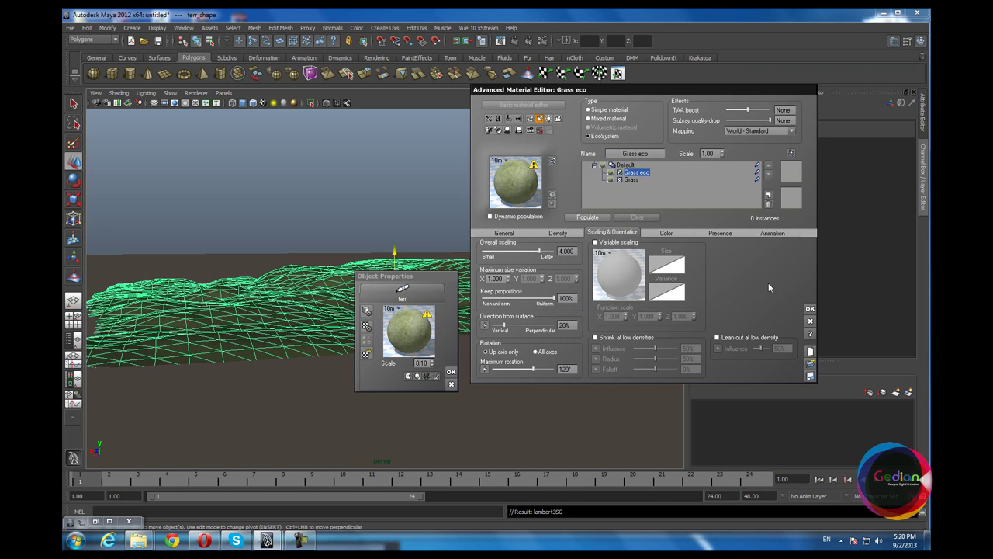
{"action": "left_click", "coordinate": [598, 218]}
Step: Repopulate the terrain with Grass eco, yielding 1917 grass instances
{"action": "left_click", "coordinate": [811, 309]}
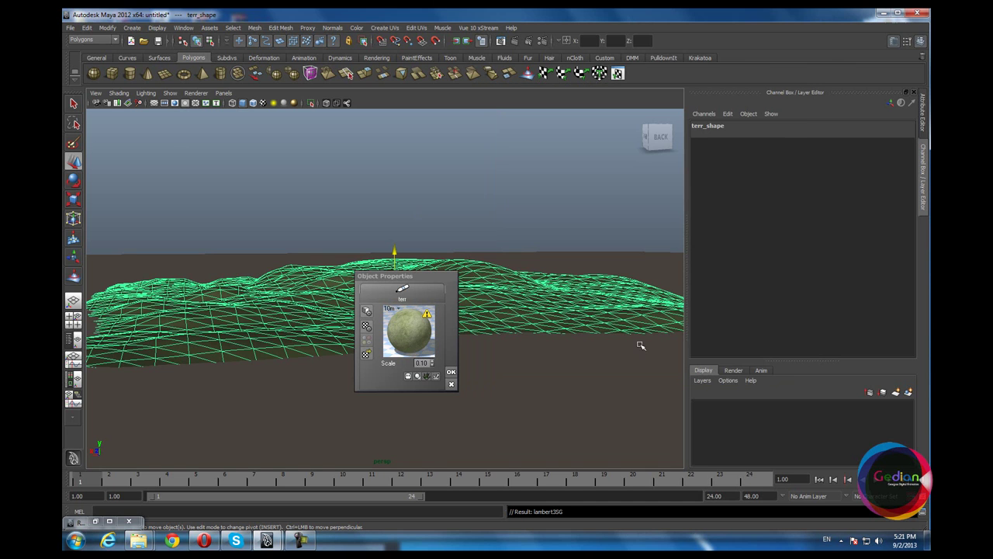
{"action": "left_click", "coordinate": [452, 373]}
{"action": "left_click", "coordinate": [478, 28]}
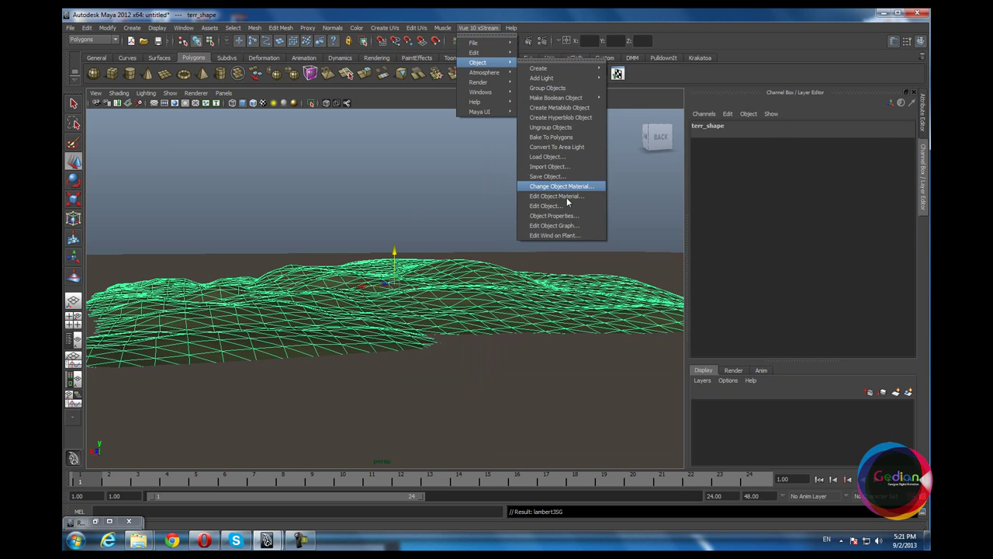
{"action": "left_click", "coordinate": [570, 218]}
{"action": "left_click", "coordinate": [366, 326]}
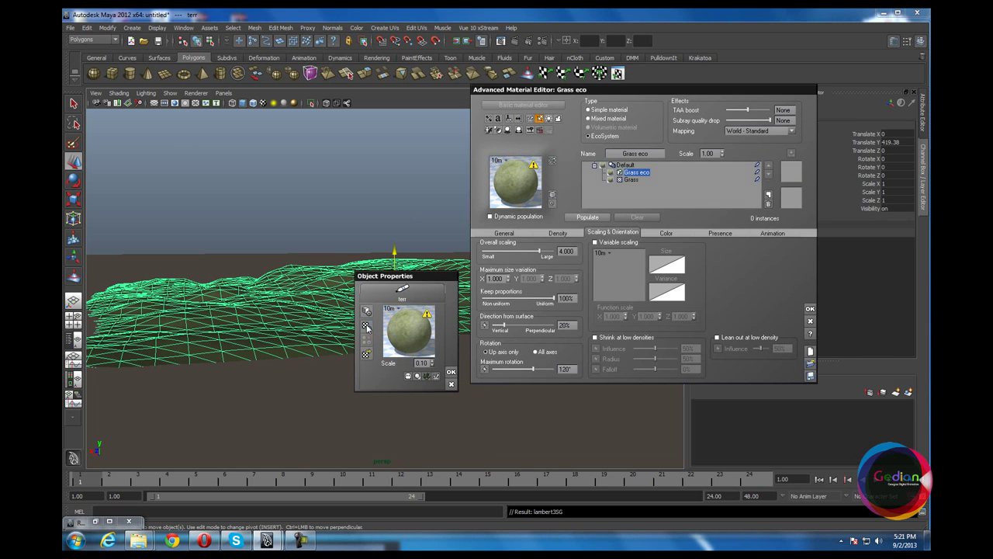
{"action": "left_click", "coordinate": [596, 217]}
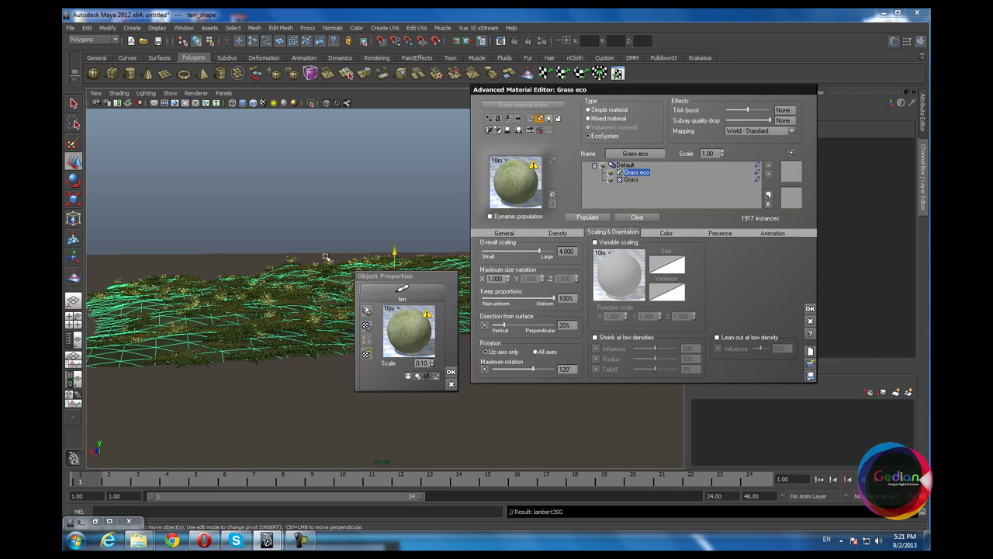
{"action": "left_click", "coordinate": [810, 309]}
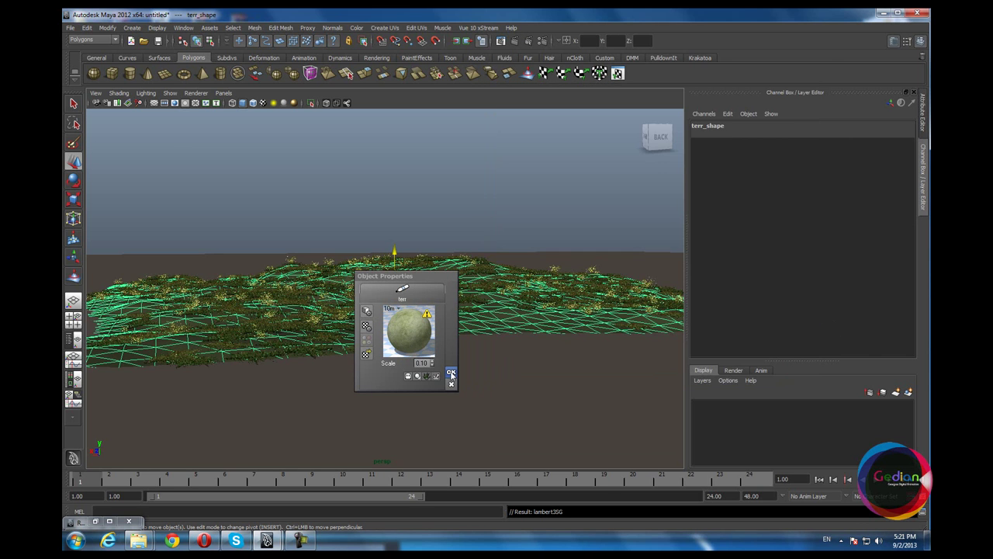
{"action": "left_click", "coordinate": [450, 373]}
Step: Orbit closer over the grassy terrain and launch a mental ray IPR render
{"action": "left_click_drag", "start_coordinate": [374, 319], "coordinate": [412, 305], "text": "alt"}
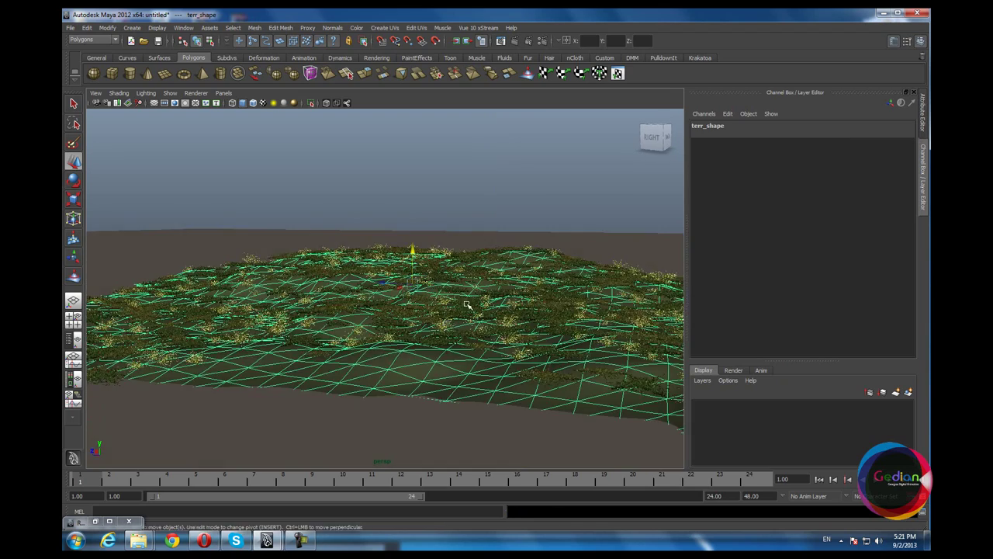
{"action": "right_click_drag", "start_coordinate": [412, 305], "coordinate": [428, 315], "text": "alt"}
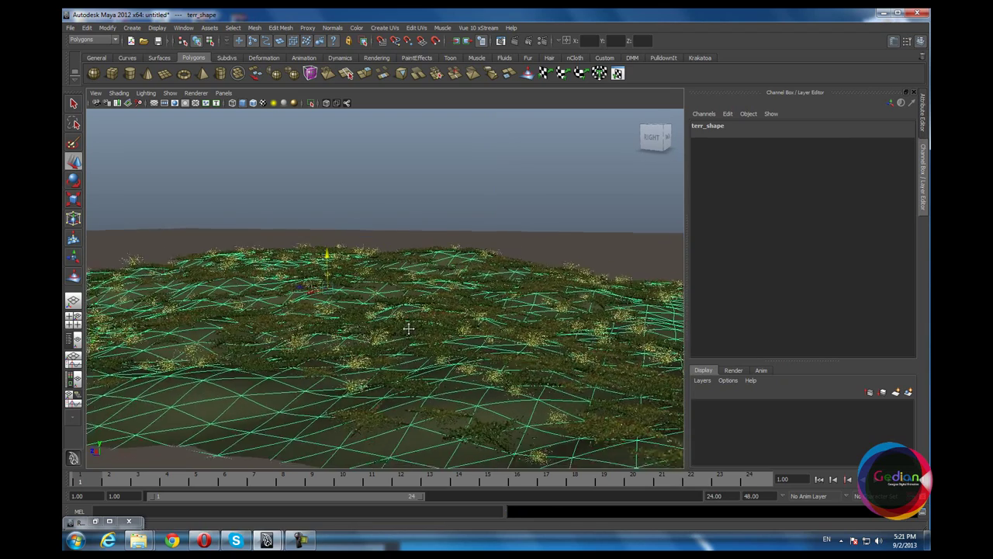
{"action": "left_click", "coordinate": [478, 28]}
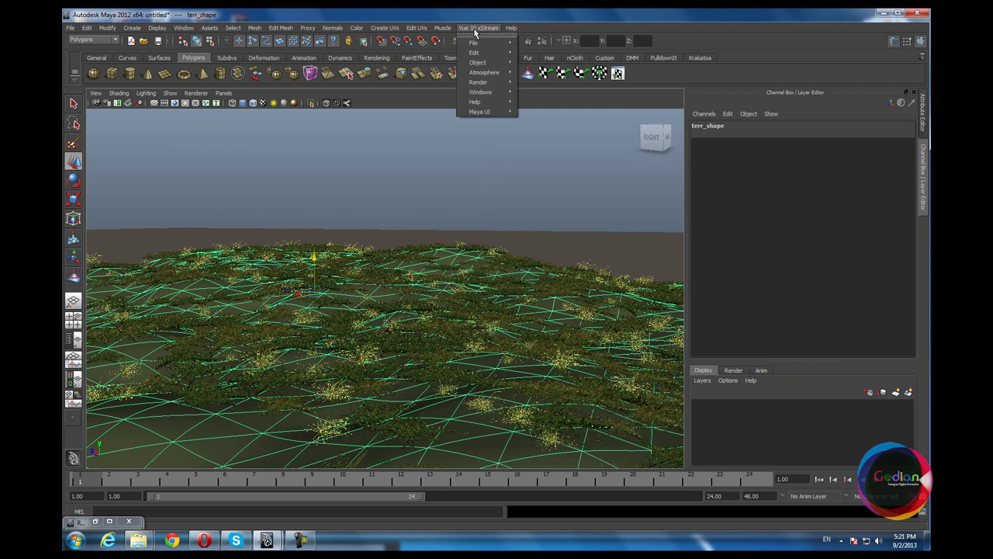
{"action": "left_click", "coordinate": [500, 40]}
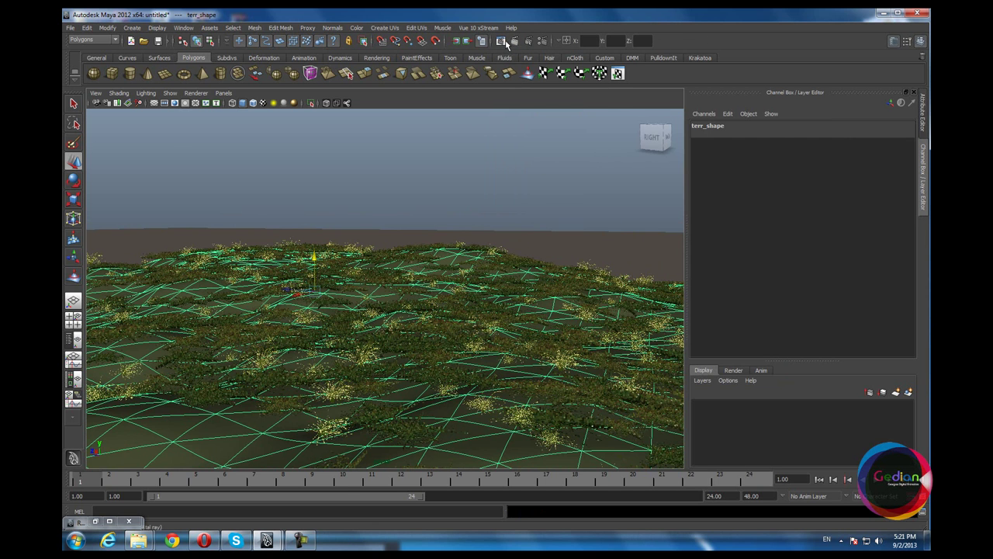
{"action": "left_click", "coordinate": [500, 40]}
Step: Render a mental ray region preview of the grassy terrain, then minimize Render View
{"action": "left_click", "coordinate": [319, 139]}
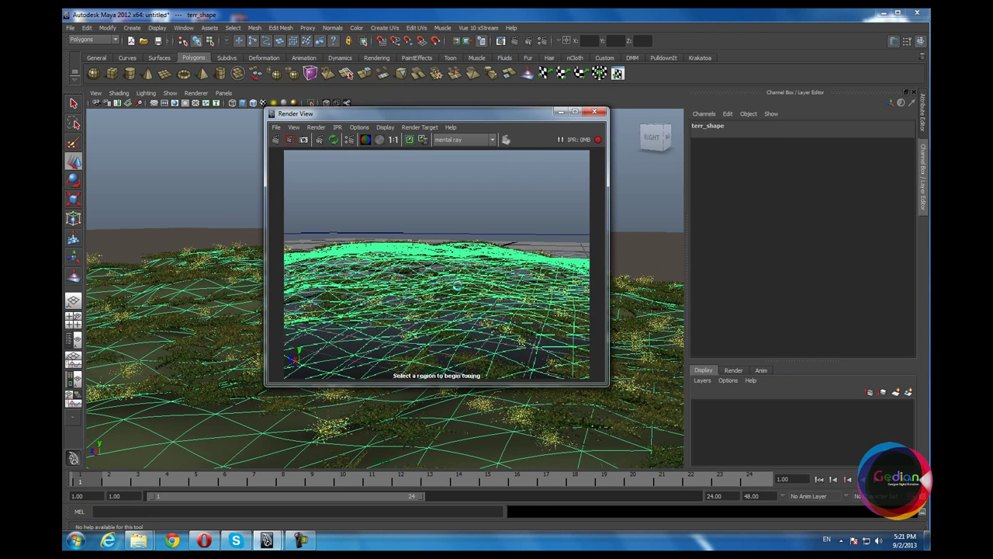
{"action": "left_click_drag", "start_coordinate": [356, 225], "coordinate": [532, 332]}
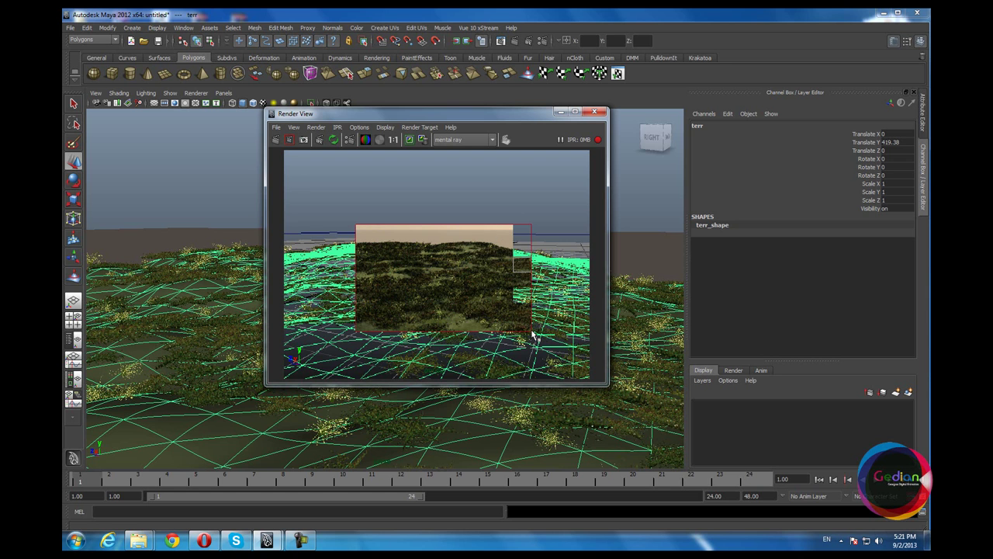
{"action": "left_click", "coordinate": [321, 141]}
{"action": "left_click", "coordinate": [561, 113]}
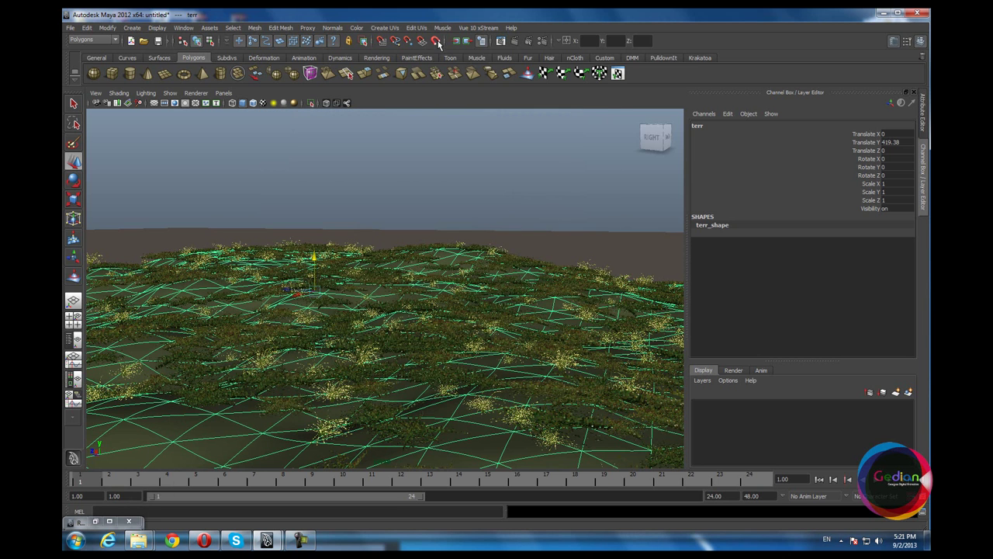
Step: Raise the Grass eco overall density to 85%
{"action": "left_click", "coordinate": [478, 28]}
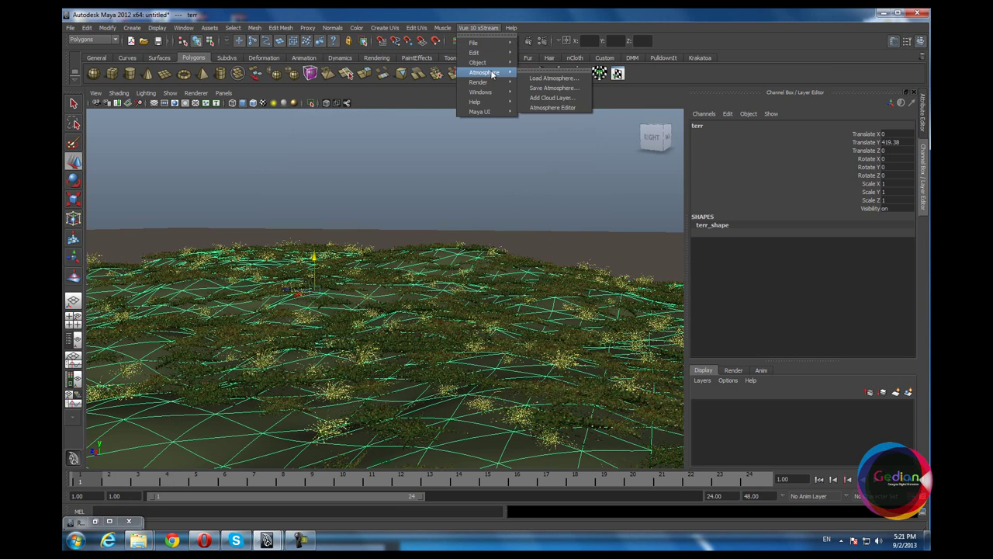
{"action": "left_click", "coordinate": [578, 221]}
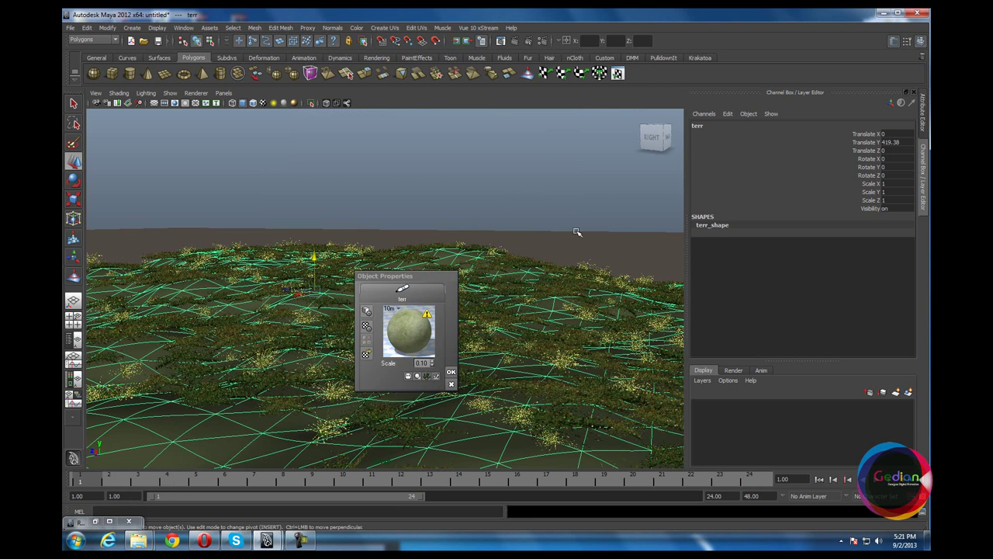
{"action": "left_click", "coordinate": [368, 327]}
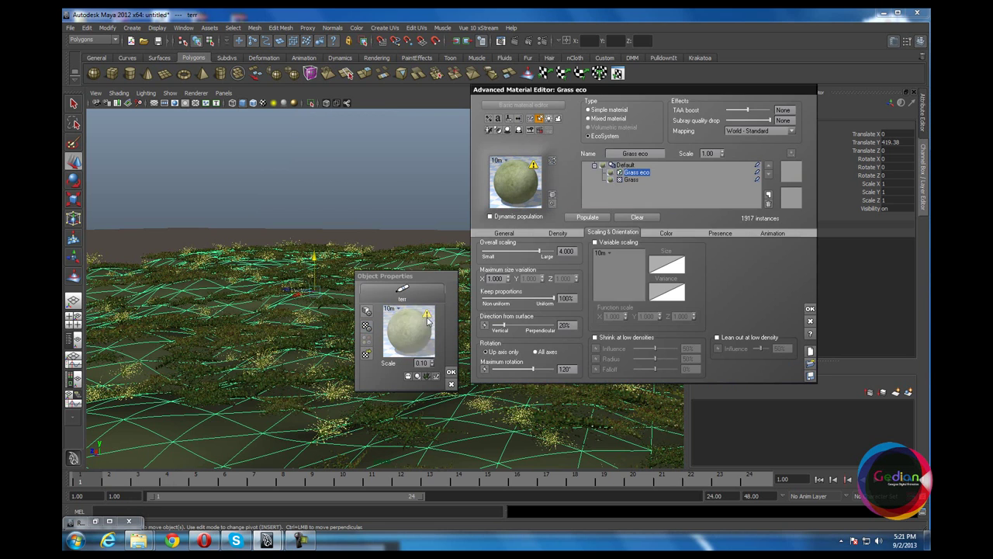
{"action": "left_click", "coordinate": [550, 234]}
{"action": "left_click_drag", "start_coordinate": [541, 254], "coordinate": [571, 258]}
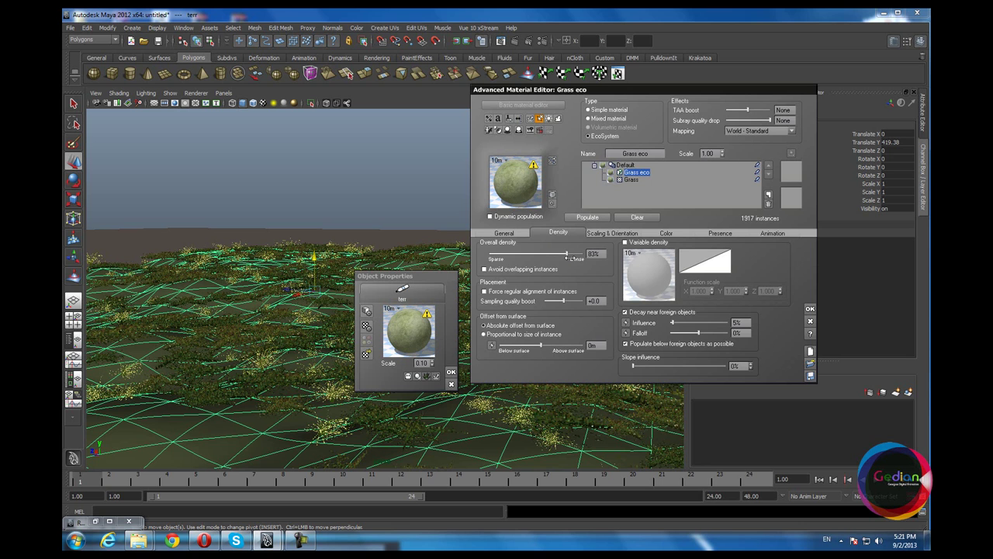
{"action": "left_click", "coordinate": [810, 309]}
{"action": "left_click", "coordinate": [451, 372]}
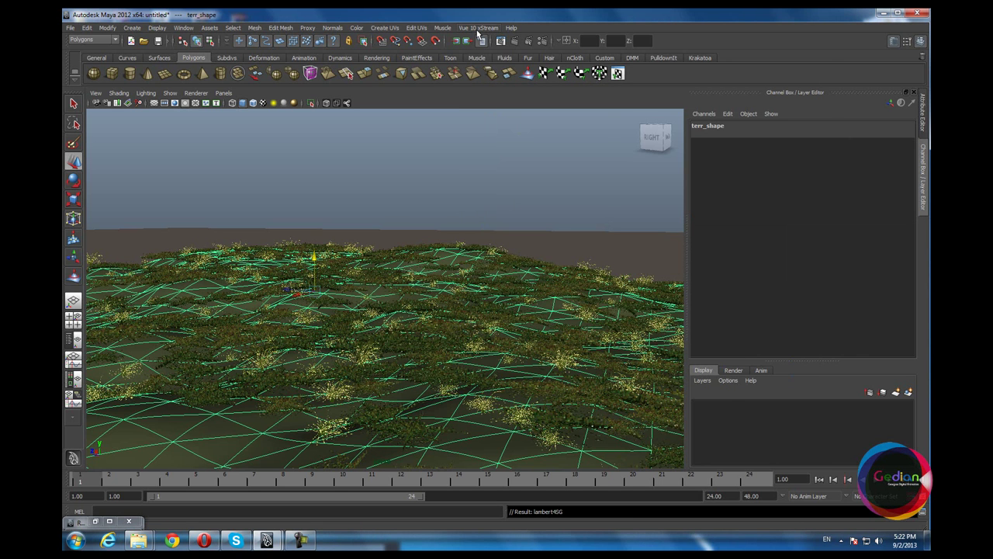
Step: Repopulate the terrain to 4641 grass instances and open the mental ray IPR Render View
{"action": "left_click", "coordinate": [478, 28]}
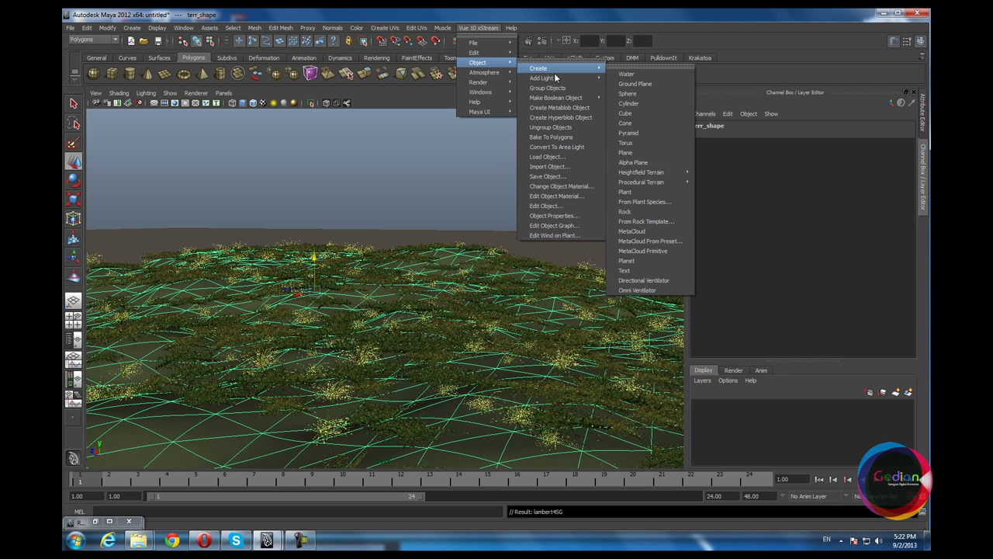
{"action": "left_click", "coordinate": [580, 217]}
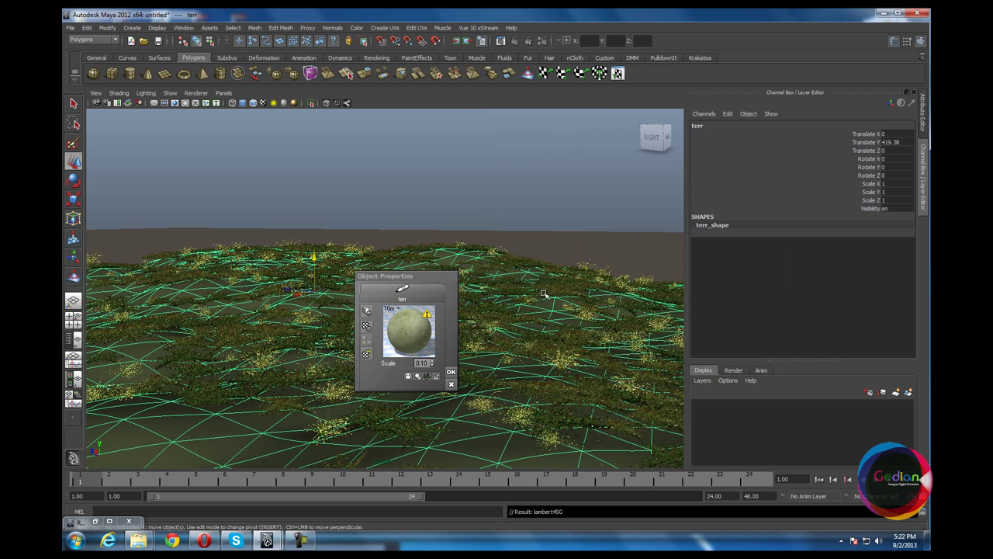
{"action": "left_click", "coordinate": [367, 326]}
{"action": "left_click", "coordinate": [588, 216]}
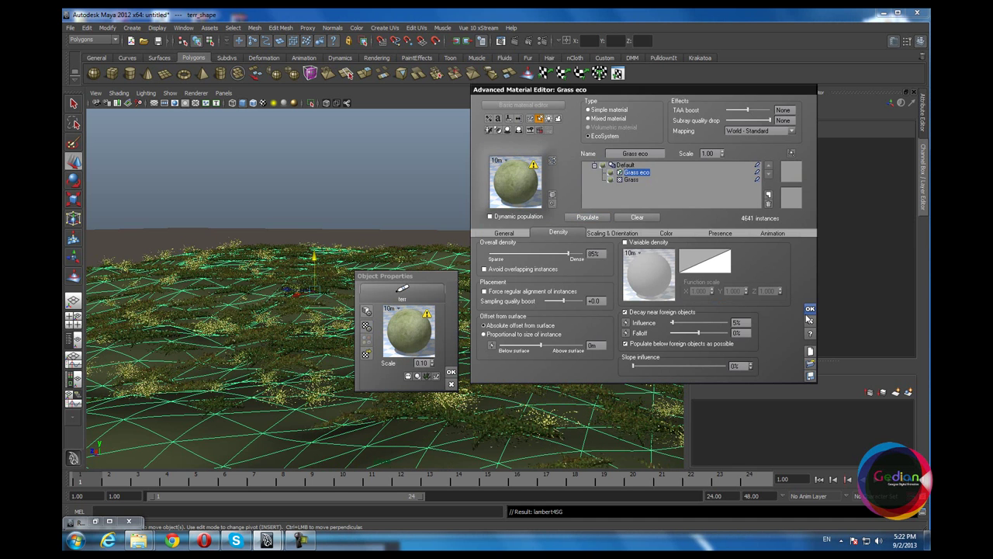
{"action": "left_click", "coordinate": [810, 309]}
{"action": "left_click", "coordinate": [451, 372]}
{"action": "left_click", "coordinate": [515, 42]}
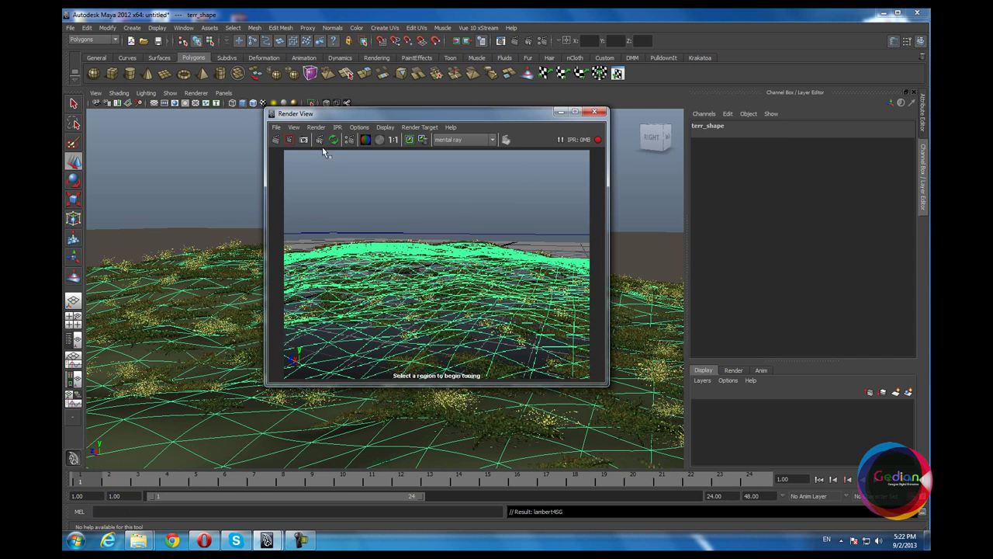
Step: Preview a region IPR render of the denser grass, minimize Render View, and look down on the terrain
{"action": "left_click_drag", "start_coordinate": [335, 200], "coordinate": [544, 341]}
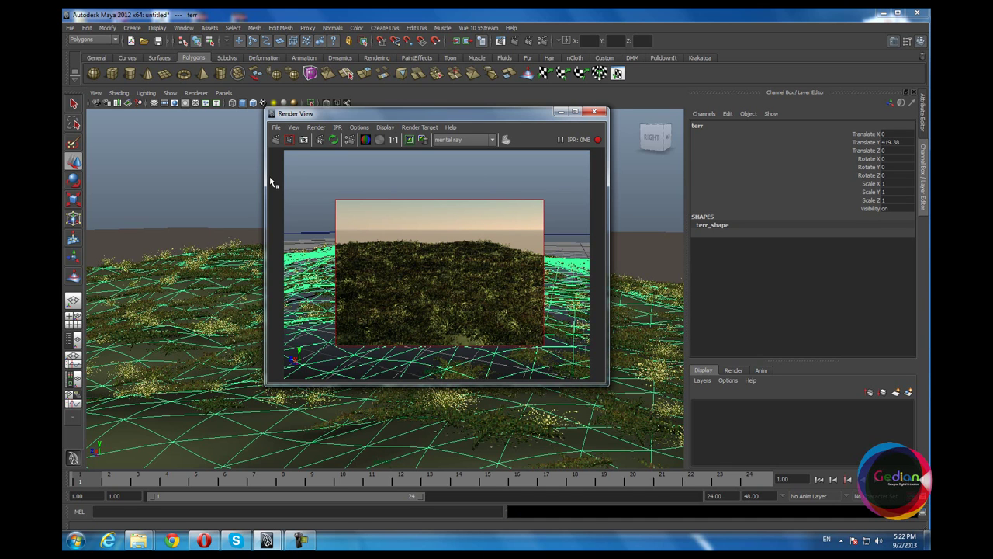
{"action": "left_click", "coordinate": [320, 140]}
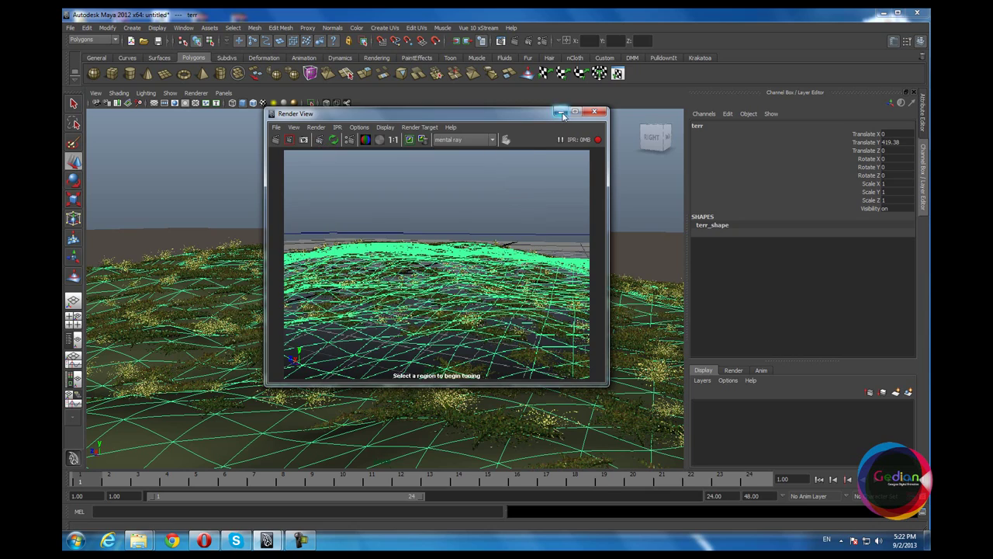
{"action": "left_click", "coordinate": [560, 112]}
{"action": "scroll", "coordinate": [378, 224], "scroll_direction": "down", "scroll_amount": 3}
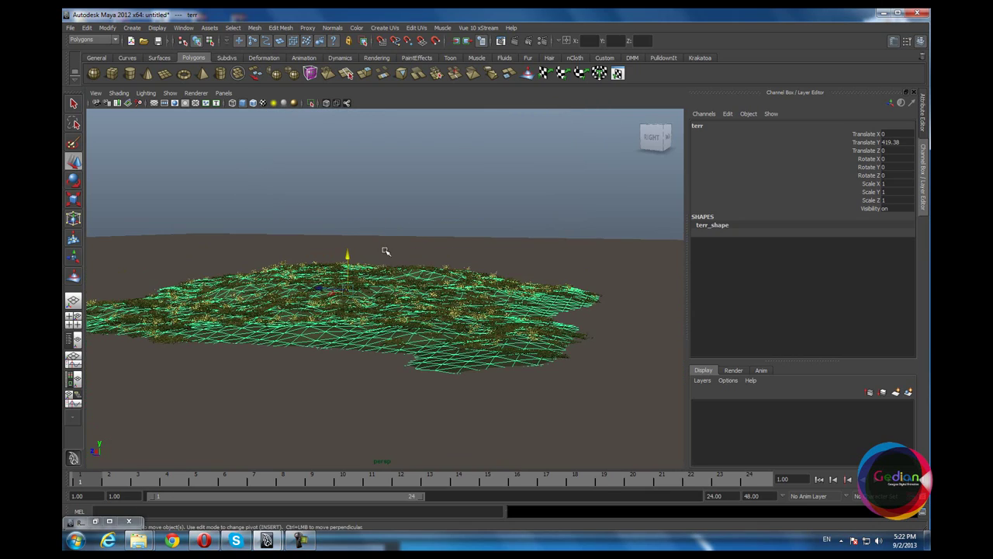
{"action": "left_click_drag", "start_coordinate": [392, 255], "coordinate": [422, 313], "text": "alt"}
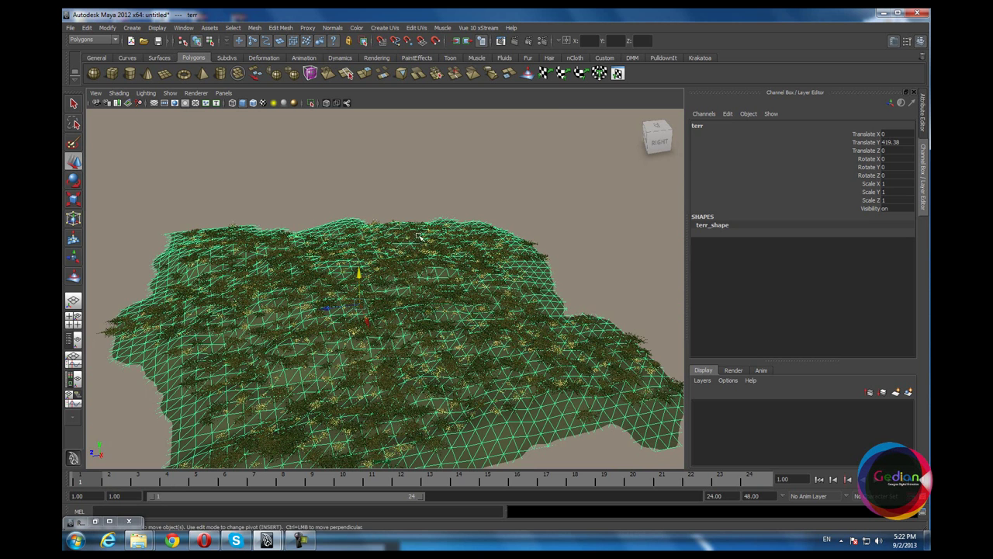
Step: Save the scene as terra_vue_v1.mb in the project's maya folder
{"action": "left_click_drag", "start_coordinate": [489, 280], "coordinate": [410, 248], "text": "alt"}
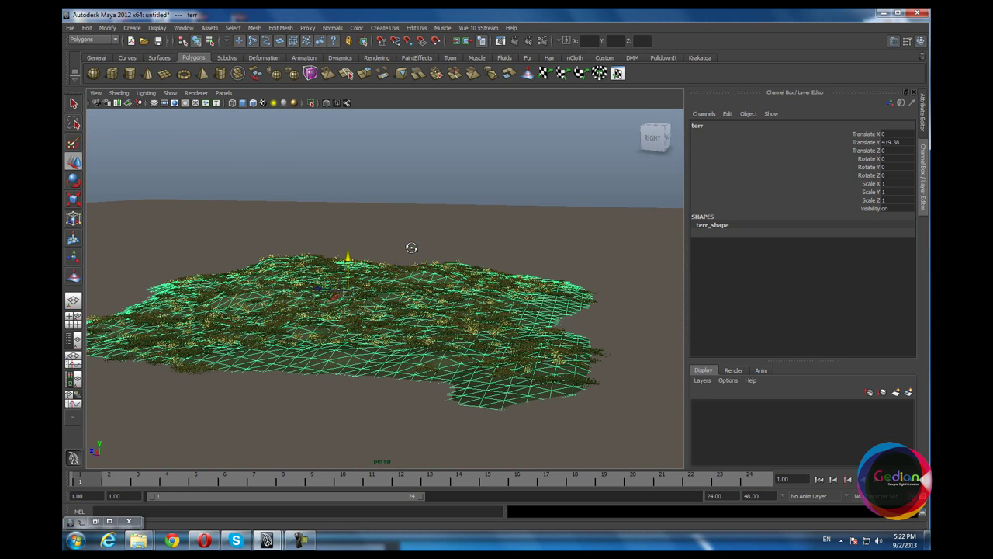
{"action": "left_click", "coordinate": [70, 28]}
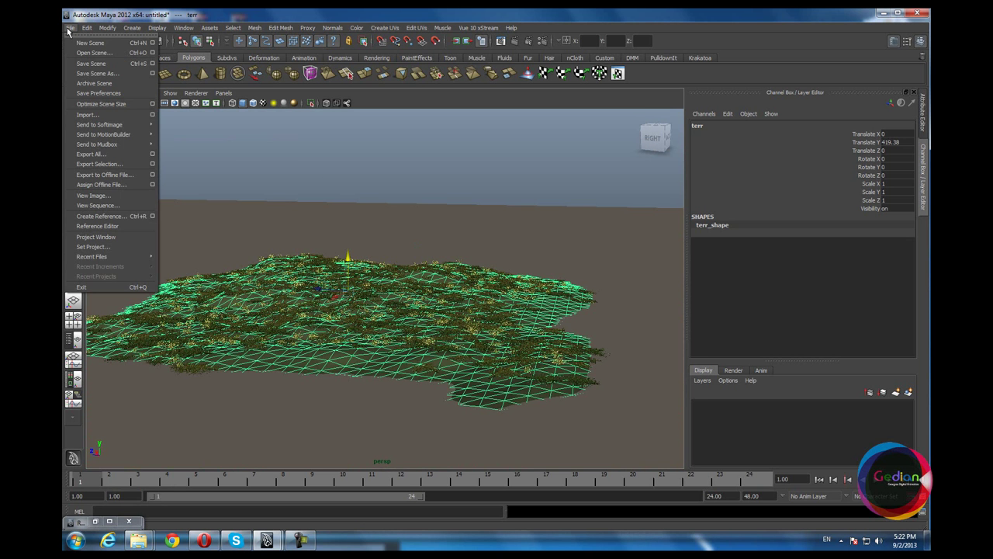
{"action": "left_click", "coordinate": [94, 73]}
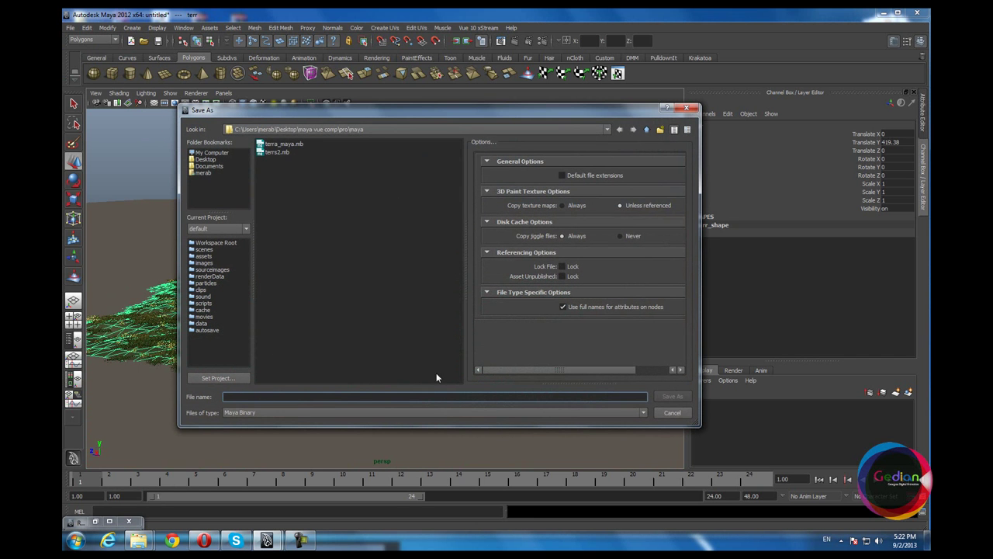
{"action": "type", "text": "ter"}
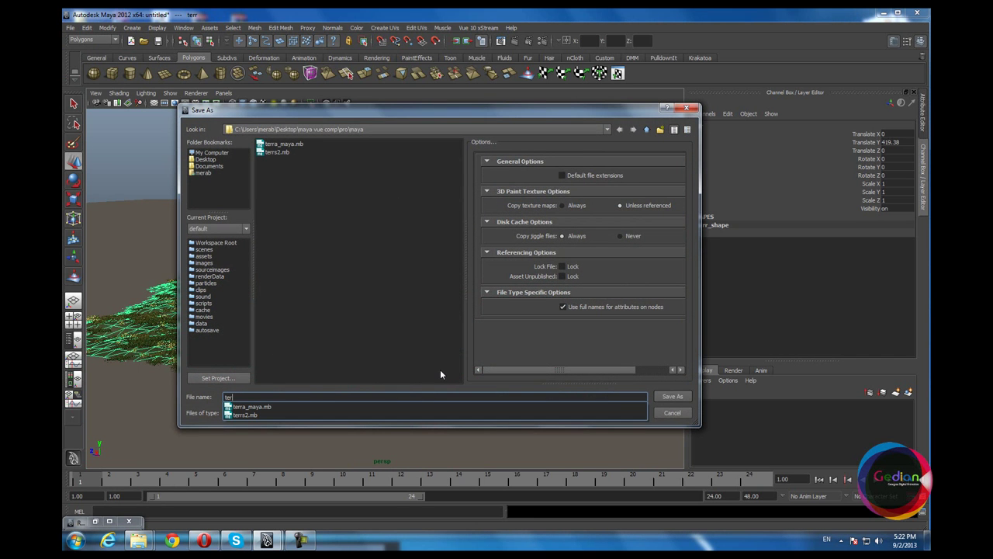
{"action": "type", "text": "ra"}
{"action": "type", "text": "_vue"}
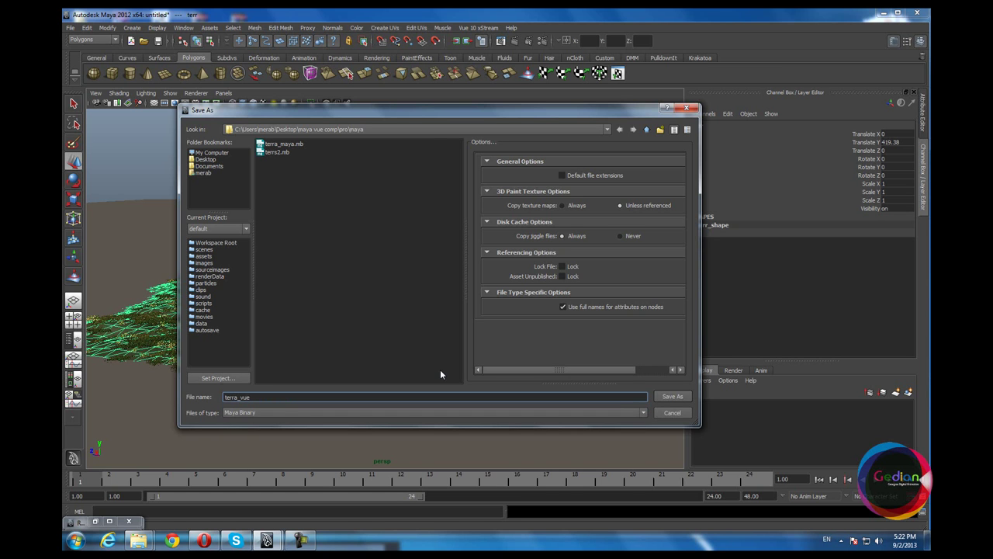
{"action": "type", "text": "v1"}
{"action": "key", "text": "Return"}
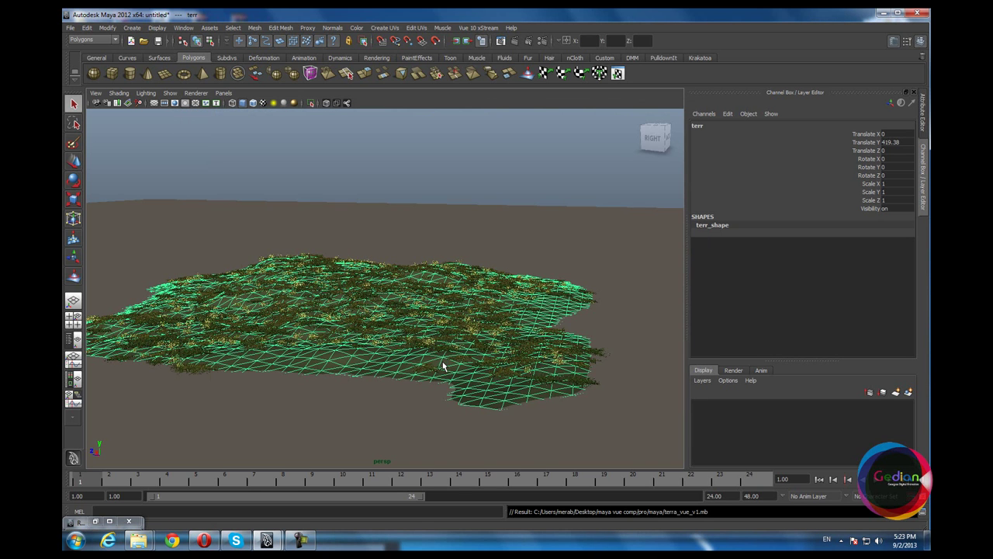
{"action": "left_click", "coordinate": [479, 30]}
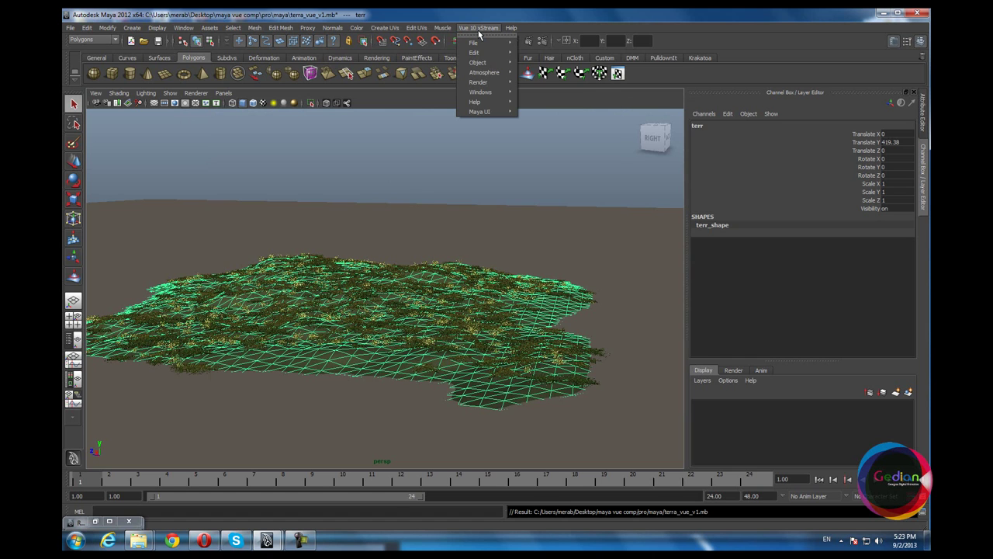
{"action": "mouse_move", "coordinate": [478, 62]}
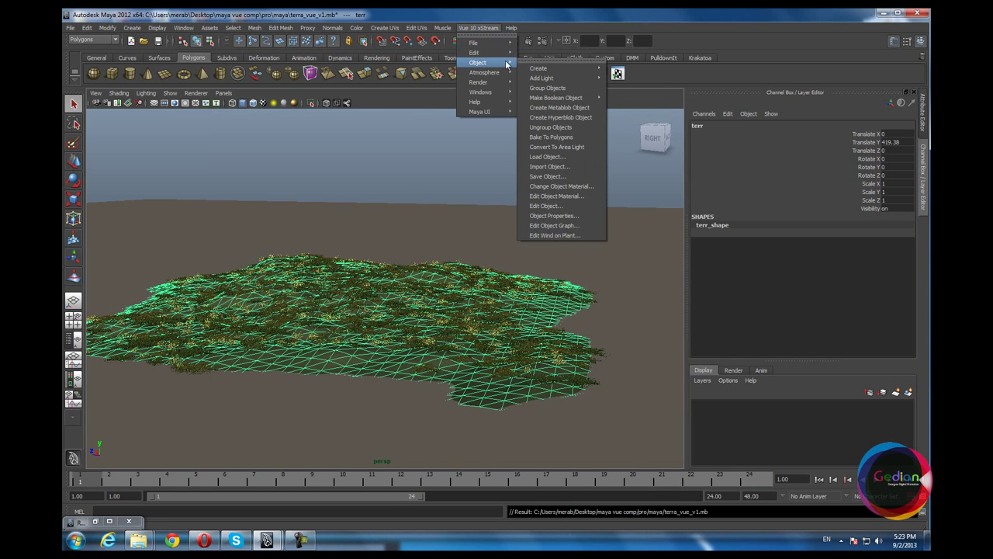
{"action": "mouse_move", "coordinate": [539, 69]}
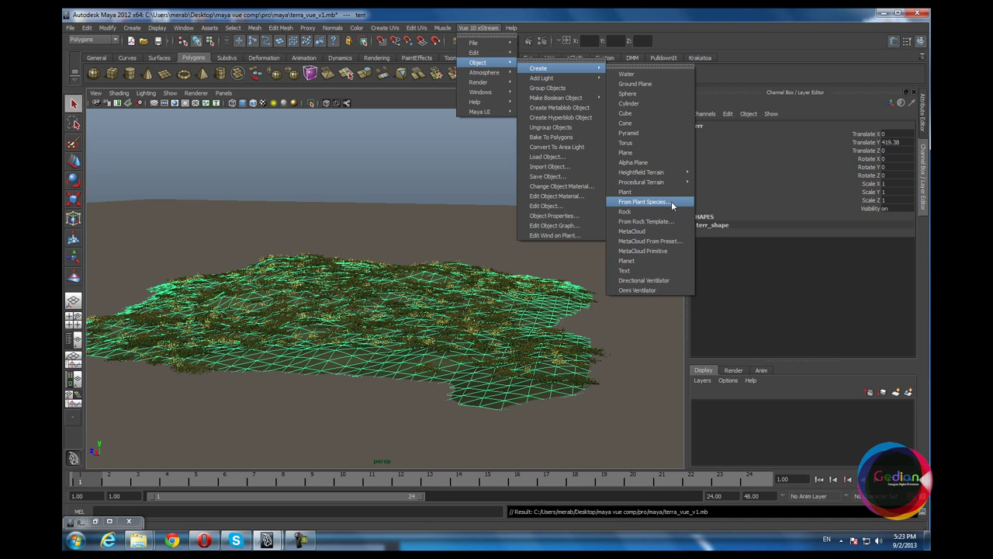
Step: Add a Large European Ash – Summer Lushy Dark Green tree from the Trees plant species
{"action": "left_click", "coordinate": [666, 201]}
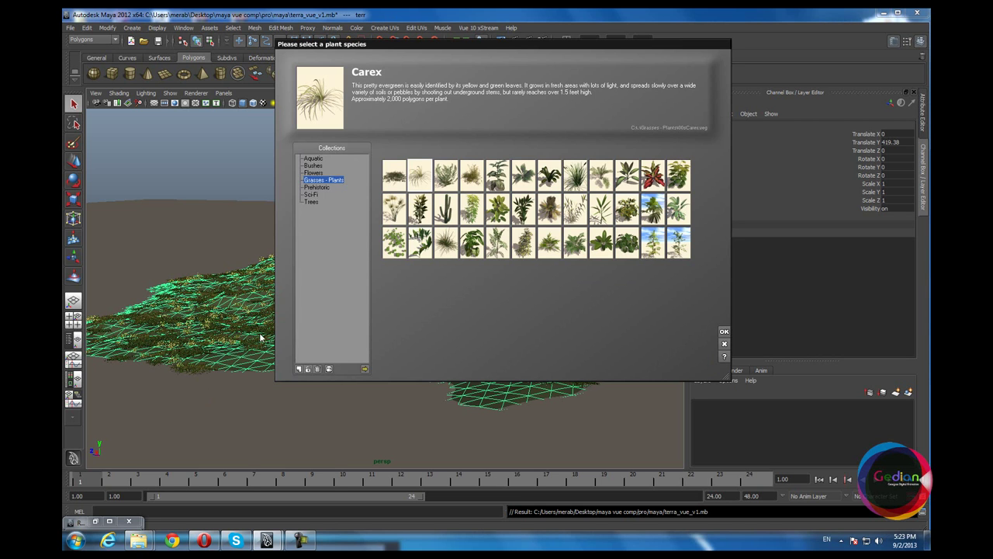
{"action": "left_click", "coordinate": [314, 203]}
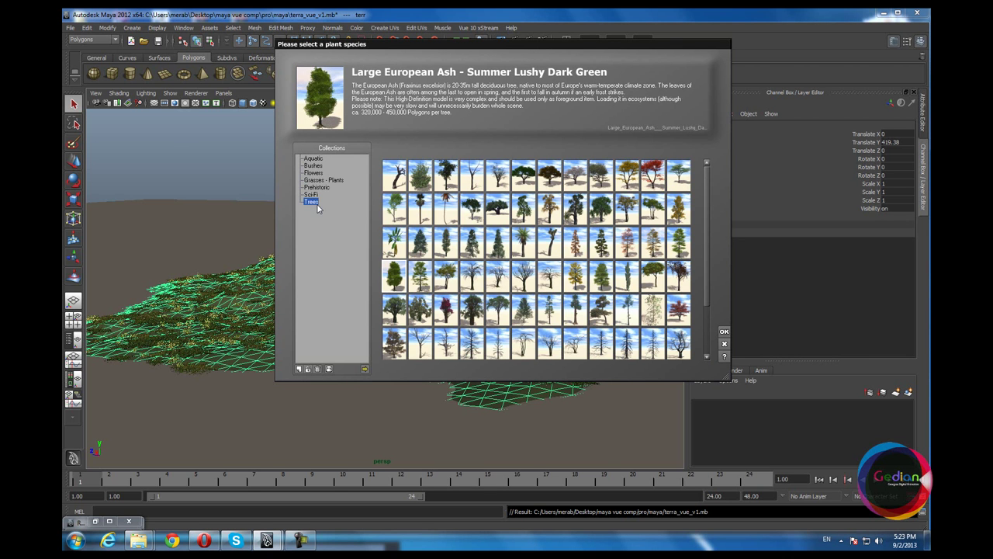
{"action": "left_click_drag", "start_coordinate": [704, 213], "coordinate": [702, 233]}
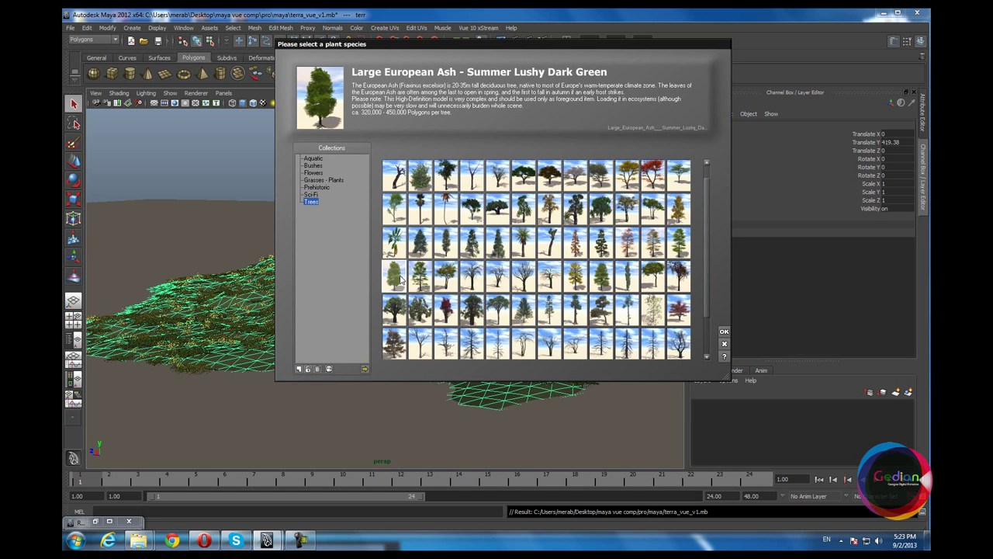
{"action": "mouse_move", "coordinate": [707, 256]}
{"action": "left_mouse_down"}
{"action": "mouse_move", "coordinate": [711, 303]}
{"action": "mouse_move", "coordinate": [709, 219]}
{"action": "left_mouse_up"}
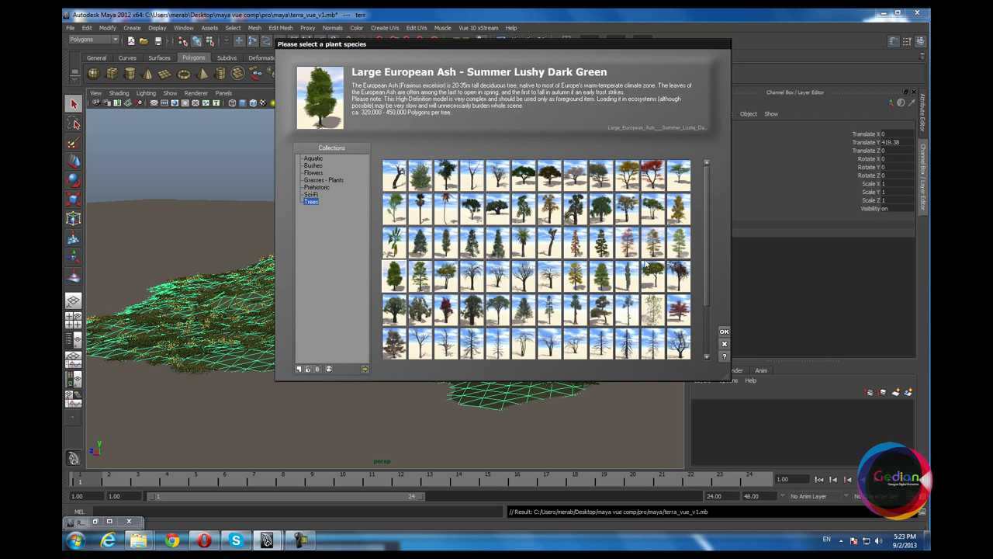
{"action": "left_click", "coordinate": [725, 332]}
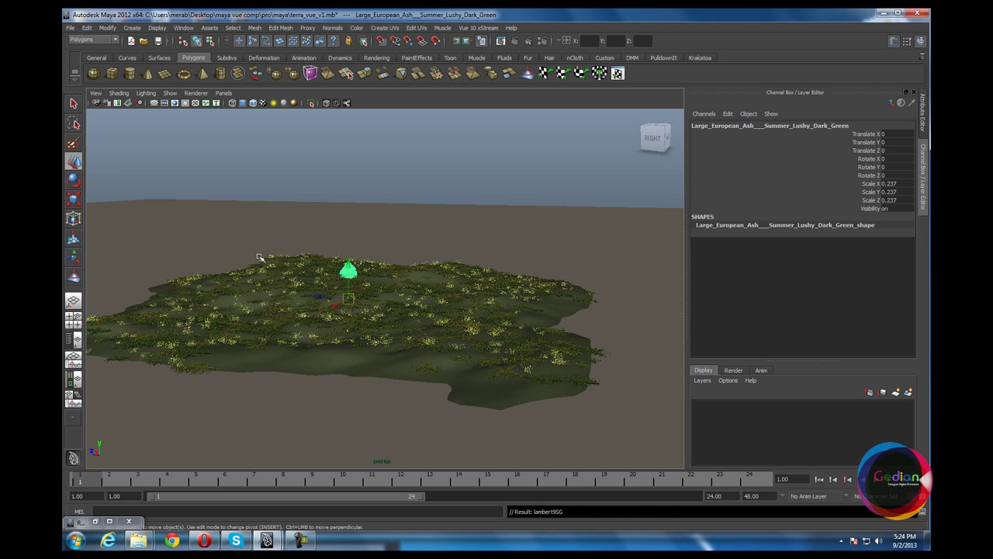
Step: Orbit in close to the new ash tree and raise it higher with the Move tool
{"action": "mouse_move", "coordinate": [434, 323]}
{"action": "left_mouse_down", "text": "alt"}
{"action": "mouse_move", "coordinate": [371, 324]}
{"action": "mouse_move", "coordinate": [379, 243]}
{"action": "left_mouse_up", "text": "alt"}
{"action": "scroll", "coordinate": [371, 324], "scroll_direction": "up", "scroll_amount": 2}
{"action": "scroll", "coordinate": [372, 319], "scroll_direction": "up", "scroll_amount": 3}
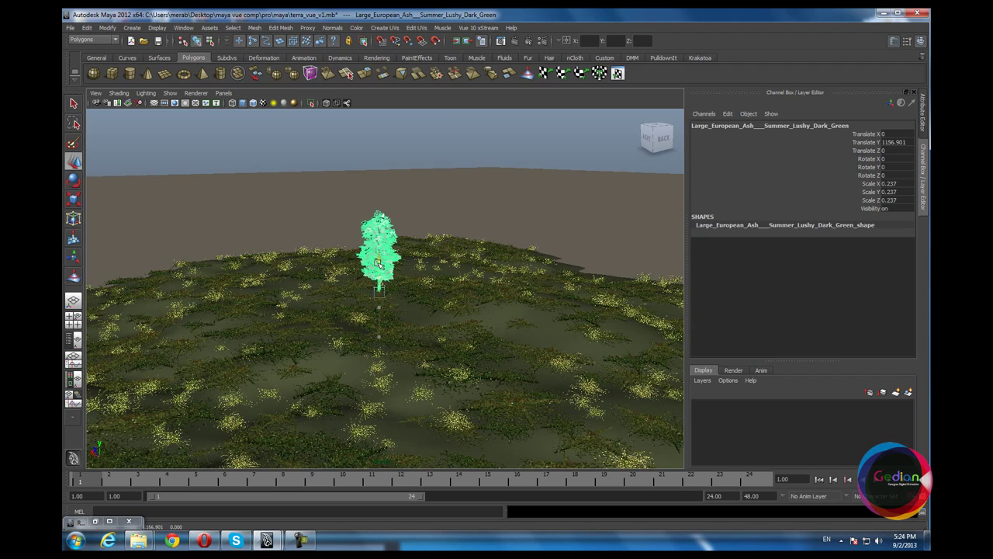
{"action": "scroll", "coordinate": [388, 272], "scroll_direction": "up", "scroll_amount": 2}
{"action": "scroll", "coordinate": [403, 299], "scroll_direction": "up", "scroll_amount": 3}
{"action": "left_click_drag", "start_coordinate": [403, 299], "coordinate": [417, 328], "text": "alt"}
{"action": "scroll", "coordinate": [417, 328], "scroll_direction": "up", "scroll_amount": 3}
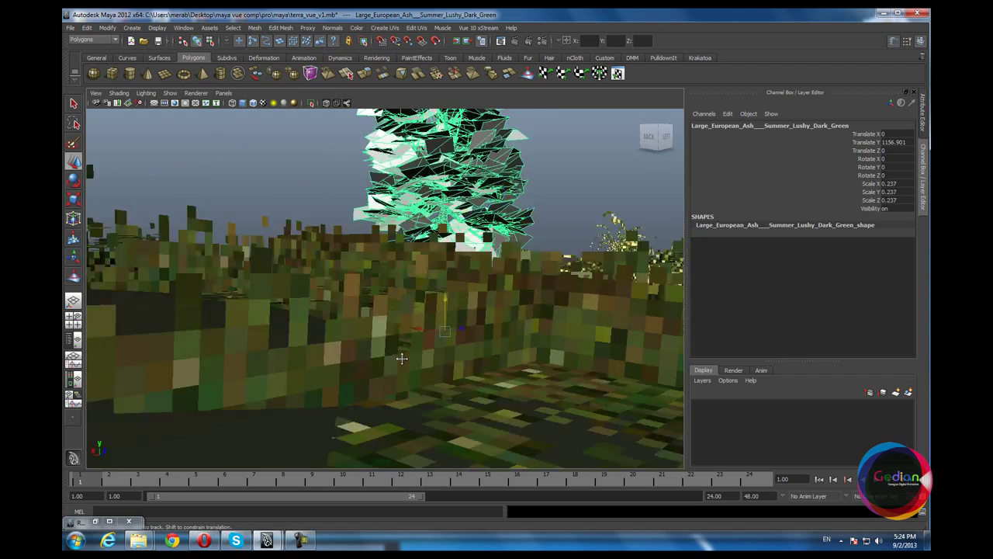
{"action": "scroll", "coordinate": [417, 328], "scroll_direction": "down", "scroll_amount": 2}
{"action": "mouse_move", "coordinate": [456, 361]}
{"action": "left_mouse_down"}
{"action": "mouse_move", "coordinate": [446, 329]}
{"action": "mouse_move", "coordinate": [430, 337]}
{"action": "mouse_move", "coordinate": [590, 347]}
{"action": "left_mouse_up"}
Step: Scale the ash tree up to about 1.078
{"action": "key", "text": "r"}
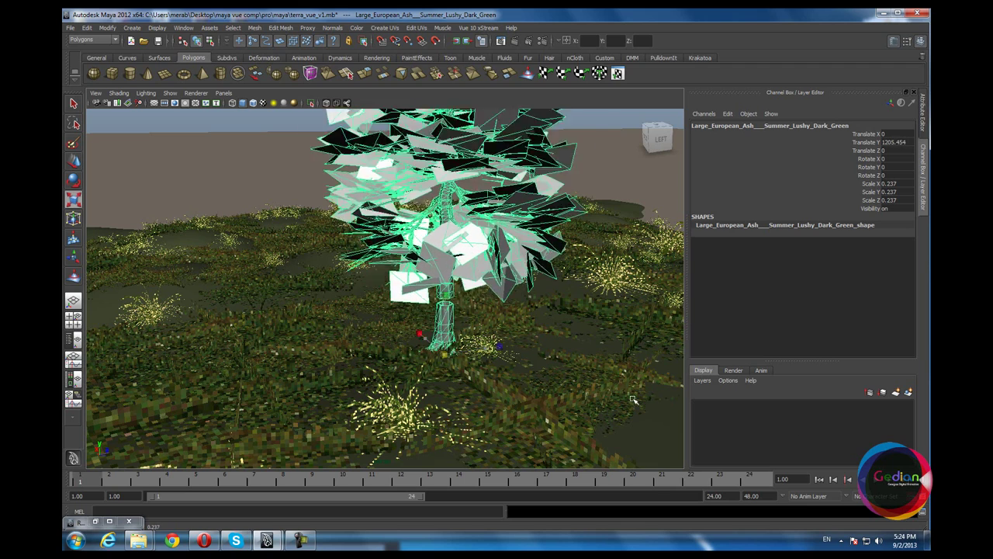
{"action": "scroll", "coordinate": [354, 291], "scroll_direction": "down", "scroll_amount": 3}
{"action": "scroll", "coordinate": [353, 291], "scroll_direction": "down", "scroll_amount": 2}
{"action": "left_click_drag", "start_coordinate": [403, 307], "coordinate": [566, 334]}
{"action": "scroll", "coordinate": [354, 243], "scroll_direction": "down", "scroll_amount": 3}
Step: Lower the tree to Translate Y 1044.367 so its trunk rests on the grass
{"action": "mouse_move", "coordinate": [354, 244]}
{"action": "left_mouse_down", "text": "alt"}
{"action": "mouse_move", "coordinate": [364, 324]}
{"action": "mouse_move", "coordinate": [404, 295]}
{"action": "left_mouse_up", "text": "alt"}
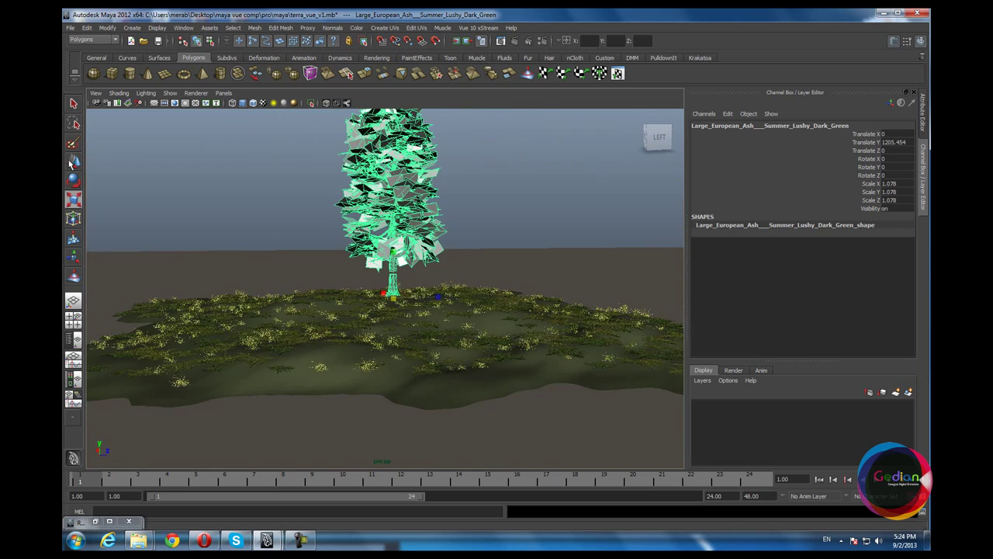
{"action": "left_click", "coordinate": [73, 161]}
{"action": "right_click_drag", "start_coordinate": [233, 233], "coordinate": [419, 302], "text": "alt"}
{"action": "mouse_move", "coordinate": [416, 293]}
{"action": "left_mouse_down"}
{"action": "mouse_move", "coordinate": [414, 305]}
{"action": "mouse_move", "coordinate": [528, 350]}
{"action": "left_mouse_up"}
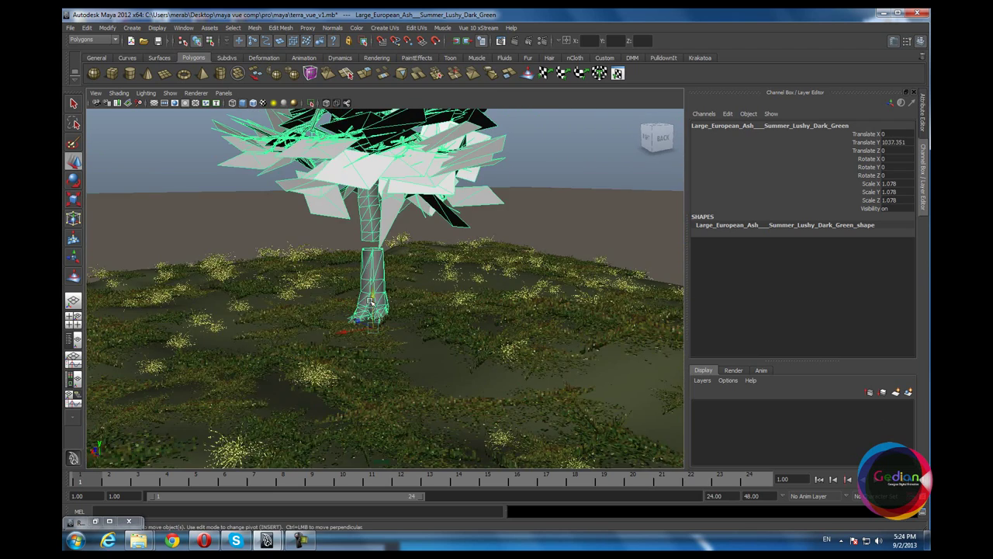
{"action": "mouse_move", "coordinate": [371, 301]}
{"action": "left_mouse_down"}
{"action": "mouse_move", "coordinate": [397, 322]}
{"action": "mouse_move", "coordinate": [432, 215]}
{"action": "left_mouse_up"}
{"action": "left_click", "coordinate": [525, 231]}
{"action": "mouse_move", "coordinate": [525, 231]}
{"action": "left_mouse_down", "text": "alt"}
{"action": "mouse_move", "coordinate": [458, 259]}
{"action": "mouse_move", "coordinate": [354, 247]}
{"action": "mouse_move", "coordinate": [532, 305]}
{"action": "mouse_move", "coordinate": [515, 323]}
{"action": "mouse_move", "coordinate": [523, 323]}
{"action": "left_mouse_up", "text": "alt"}
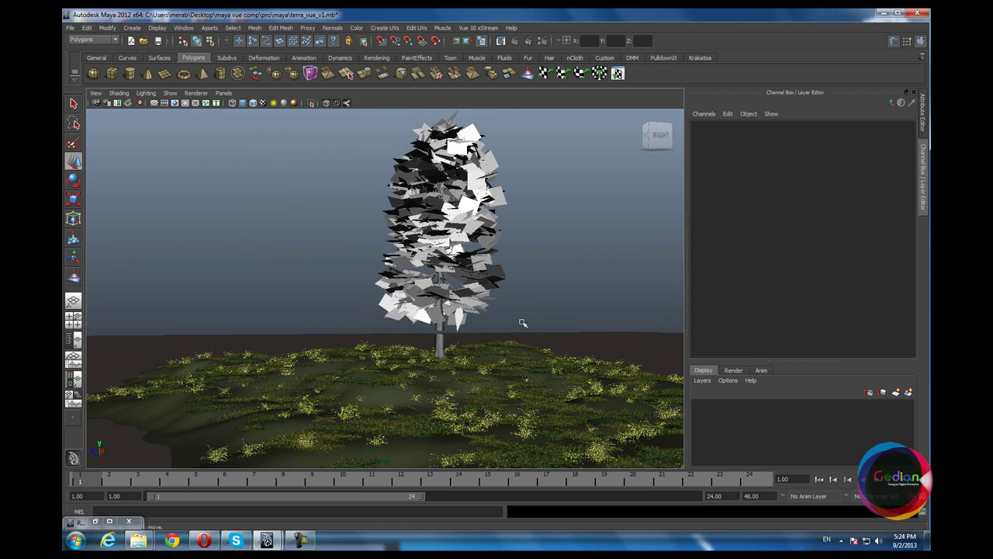
Step: Render a mental ray IPR region around the ash tree, then minimize the Render View
{"action": "left_click", "coordinate": [502, 41]}
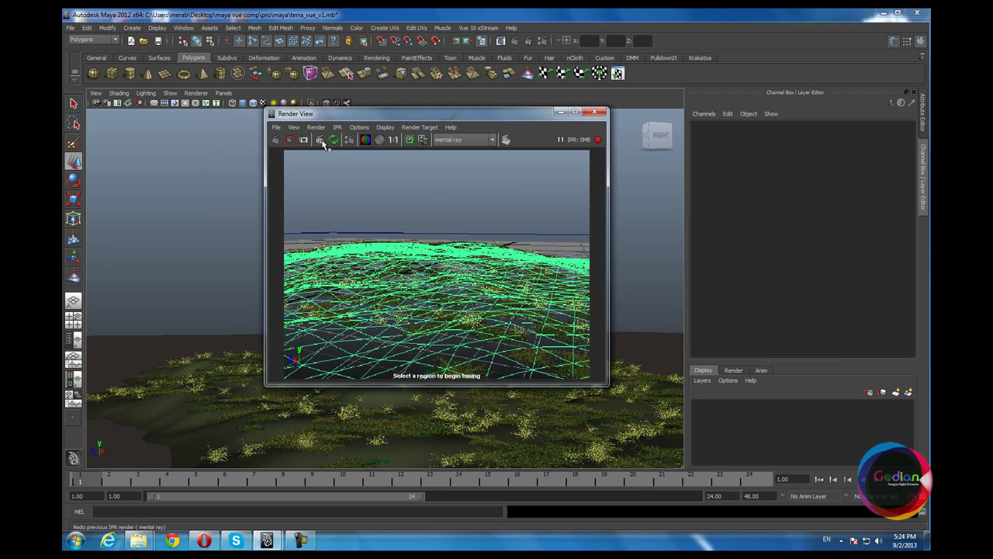
{"action": "left_click", "coordinate": [319, 140]}
{"action": "left_click_drag", "start_coordinate": [320, 177], "coordinate": [590, 339]}
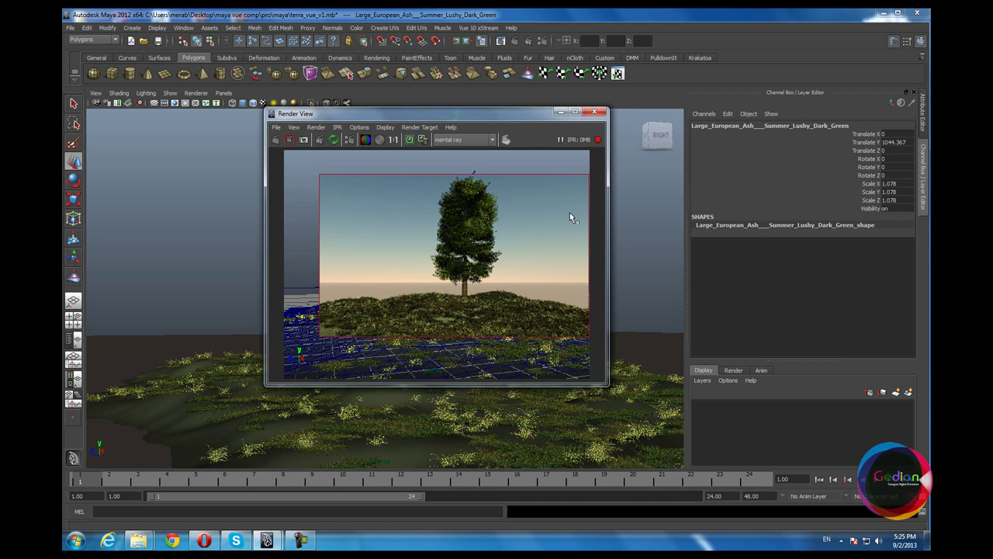
{"action": "left_click", "coordinate": [321, 146]}
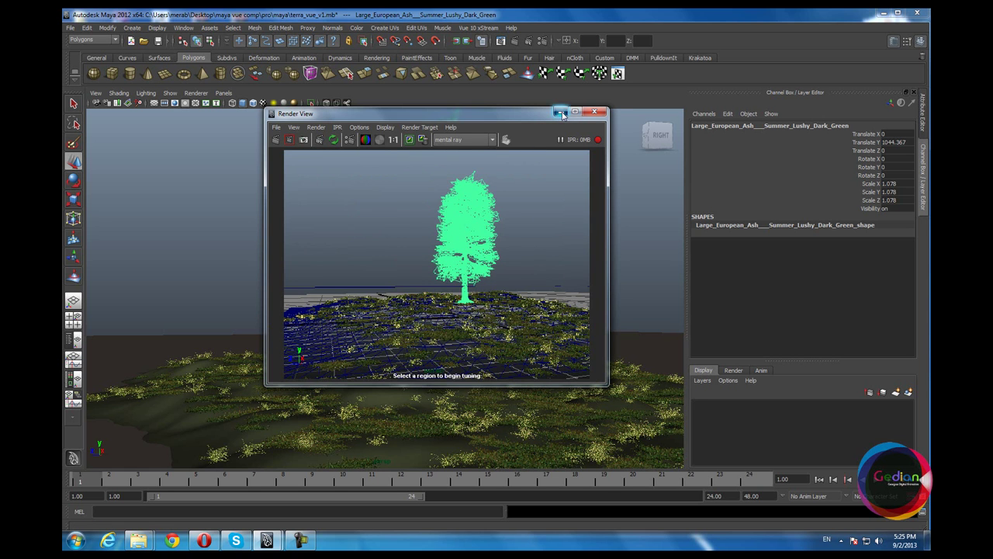
{"action": "left_click", "coordinate": [560, 112]}
{"action": "left_click_drag", "start_coordinate": [406, 270], "coordinate": [546, 289], "text": "alt"}
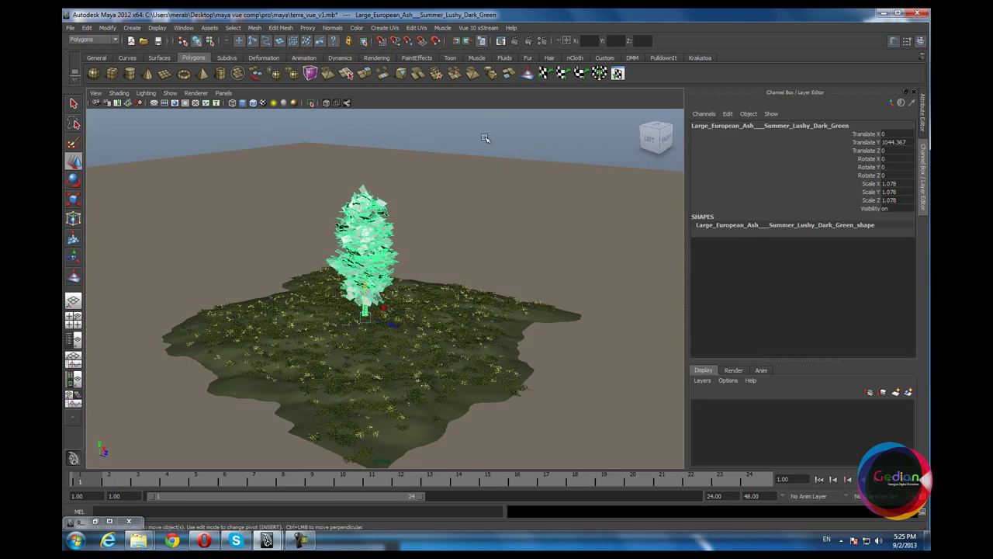
Step: Create a Vue plant using Bushes > Bush 1 - Summer at the ash tree's base
{"action": "left_click", "coordinate": [483, 137]}
{"action": "mouse_move", "coordinate": [484, 137]}
{"action": "left_mouse_down", "text": "alt"}
{"action": "mouse_move", "coordinate": [492, 328]}
{"action": "mouse_move", "coordinate": [513, 330]}
{"action": "mouse_move", "coordinate": [241, 348]}
{"action": "mouse_move", "coordinate": [437, 332]}
{"action": "left_mouse_up", "text": "alt"}
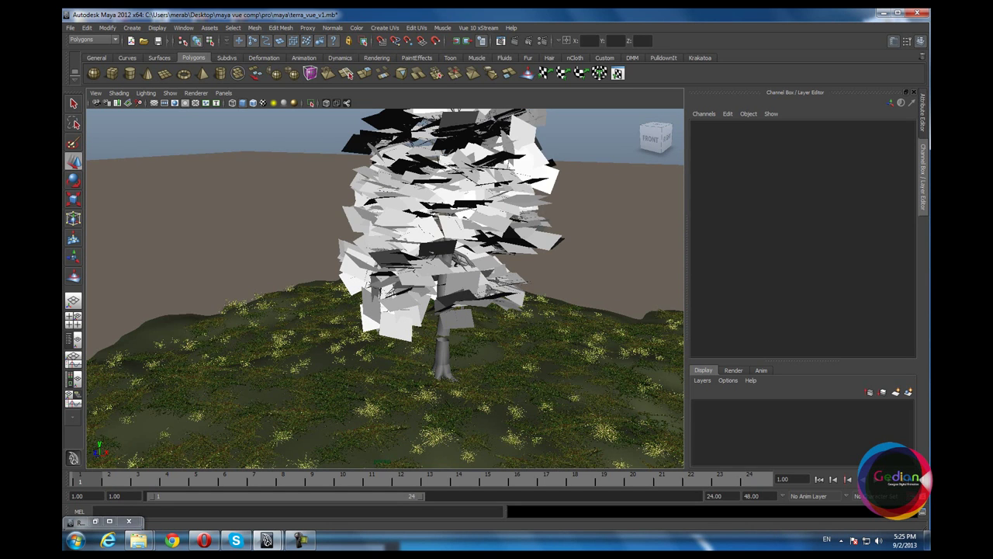
{"action": "left_click", "coordinate": [469, 29]}
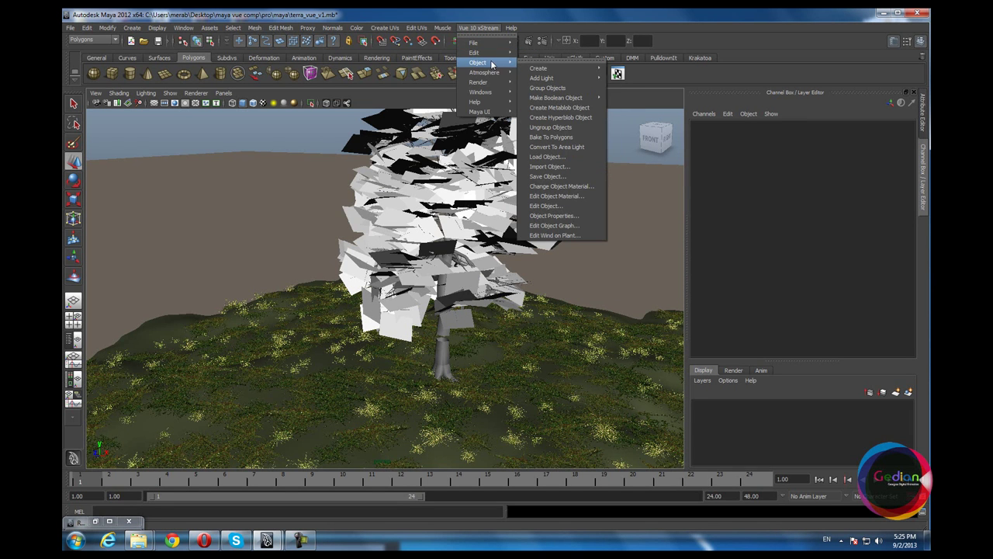
{"action": "mouse_move", "coordinate": [641, 181]}
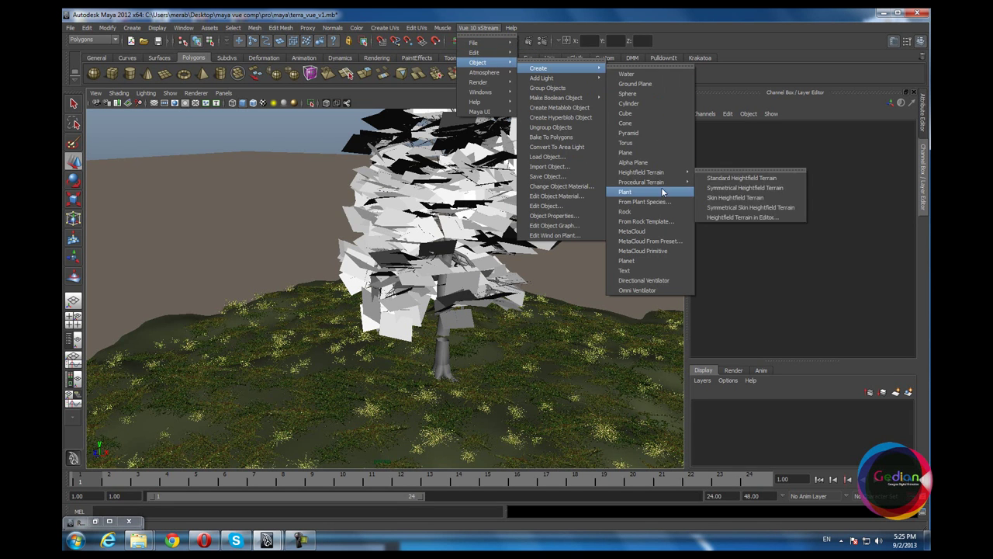
{"action": "left_click", "coordinate": [669, 201]}
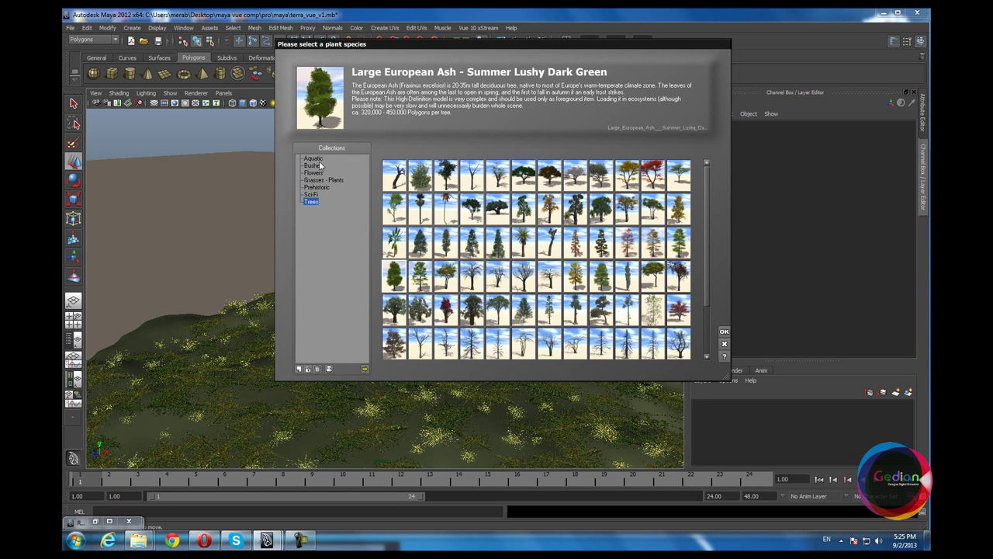
{"action": "left_click", "coordinate": [321, 165]}
{"action": "left_click", "coordinate": [519, 184]}
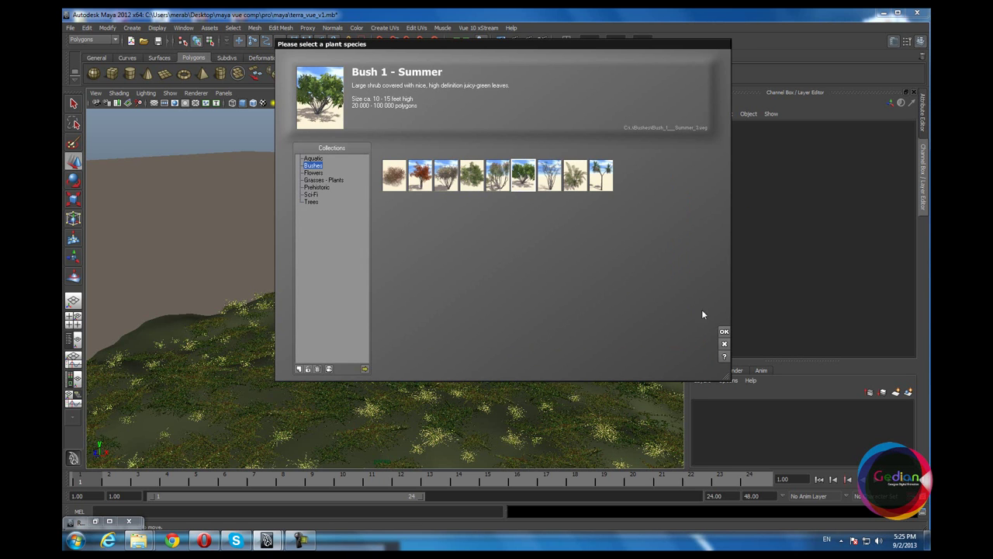
{"action": "left_click", "coordinate": [724, 330]}
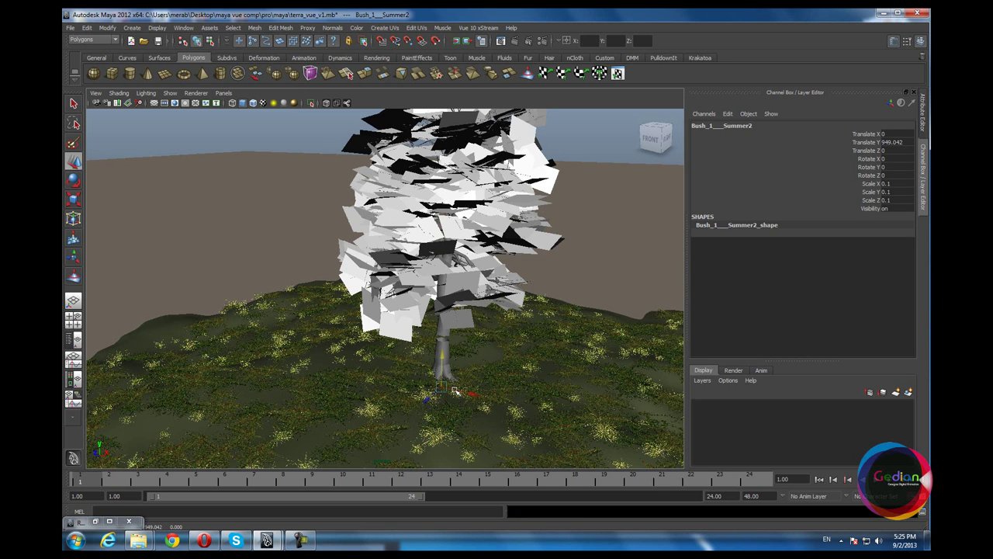
Step: Scale the bush to 0.325 and move it to Translate Y 1306.073, Z 4893.249
{"action": "left_click", "coordinate": [73, 199]}
{"action": "left_click_drag", "start_coordinate": [434, 398], "coordinate": [481, 388]}
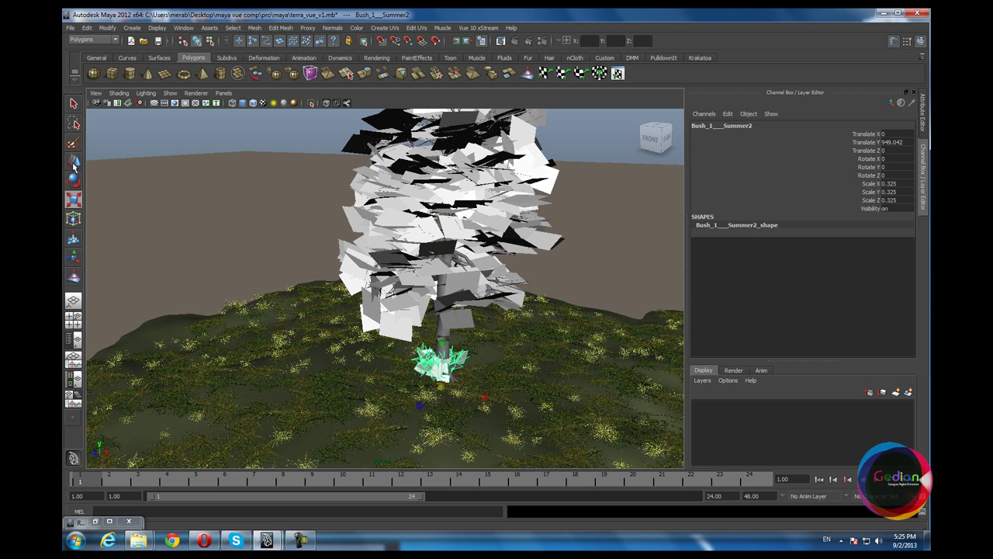
{"action": "key", "text": "w"}
{"action": "mouse_move", "coordinate": [565, 410]}
{"action": "left_mouse_down", "text": "alt"}
{"action": "mouse_move", "coordinate": [206, 429]}
{"action": "mouse_move", "coordinate": [404, 260]}
{"action": "mouse_move", "coordinate": [353, 334]}
{"action": "mouse_move", "coordinate": [345, 277]}
{"action": "left_mouse_up", "text": "alt"}
{"action": "left_click_drag", "start_coordinate": [373, 317], "coordinate": [371, 310]}
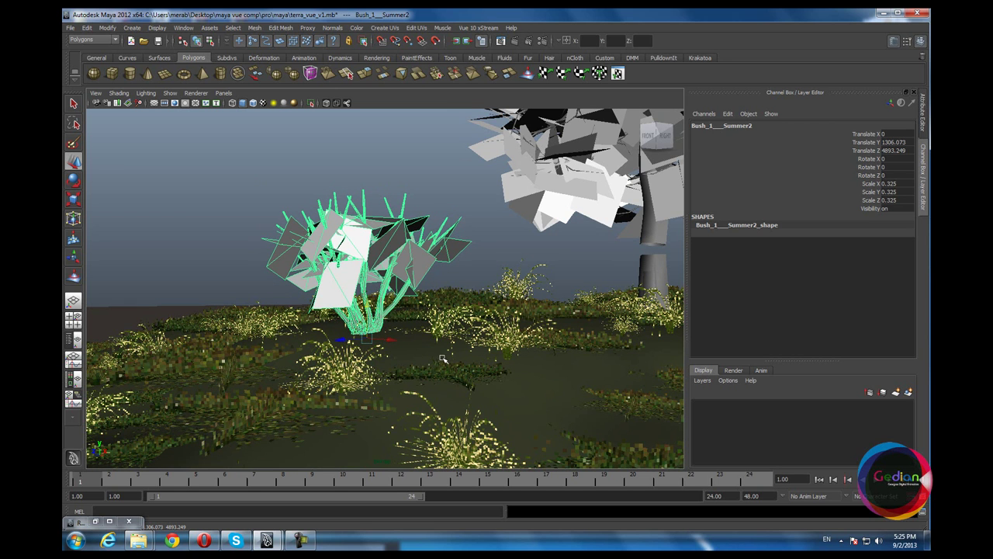
{"action": "scroll", "coordinate": [358, 298], "scroll_direction": "down", "scroll_amount": 2}
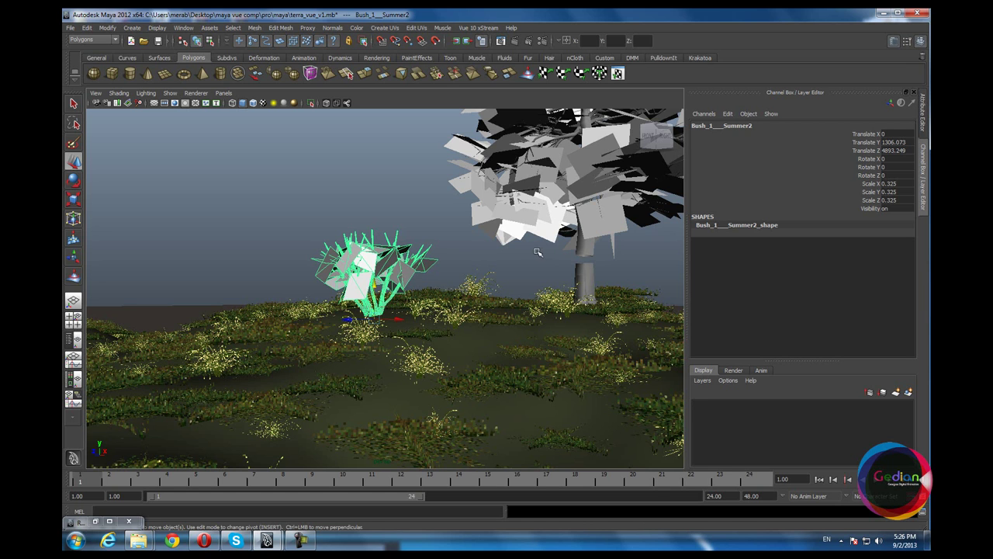
{"action": "left_click", "coordinate": [479, 28]}
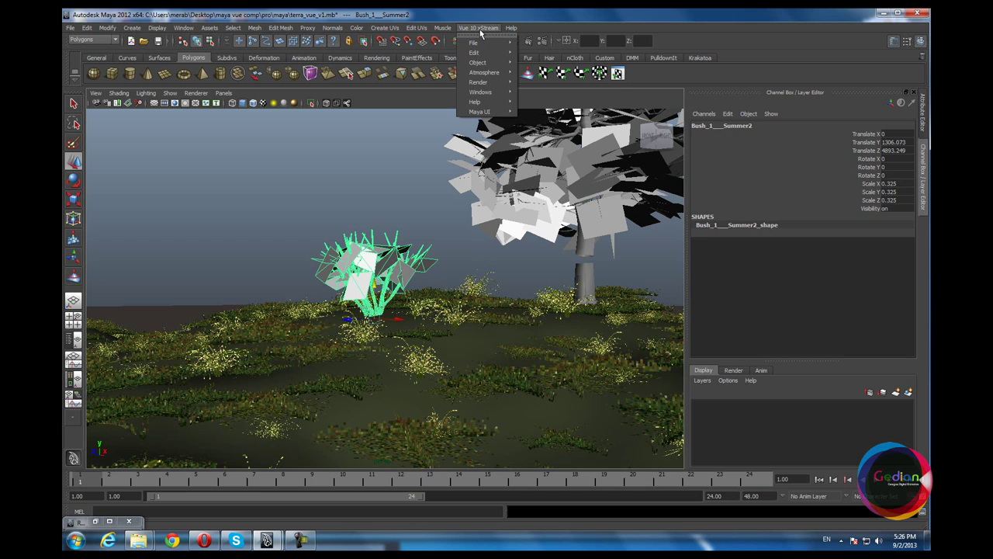
{"action": "mouse_move", "coordinate": [483, 52]}
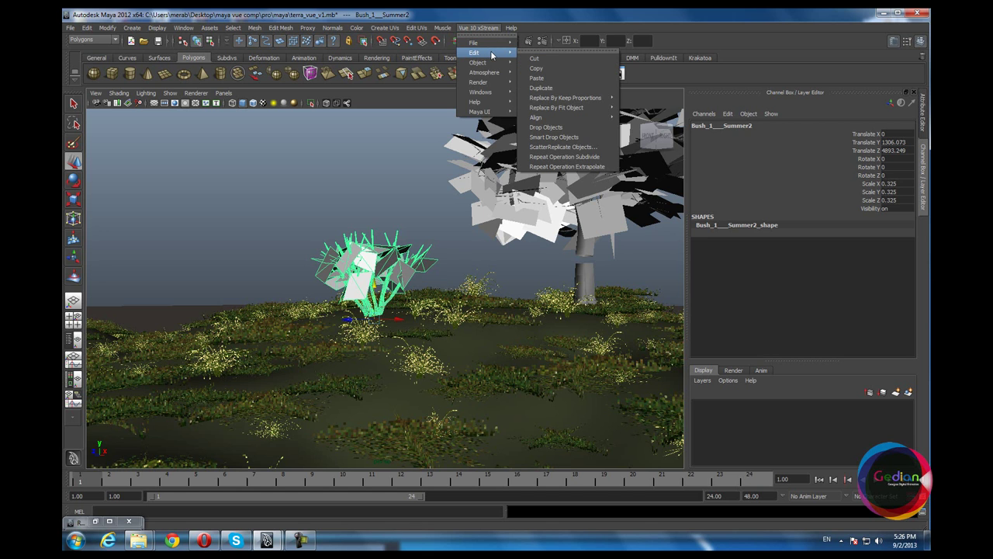
Step: Duplicate the bush with Vue Edit > Duplicate, slide the copy along X and tilt it slightly
{"action": "left_click", "coordinate": [543, 88]}
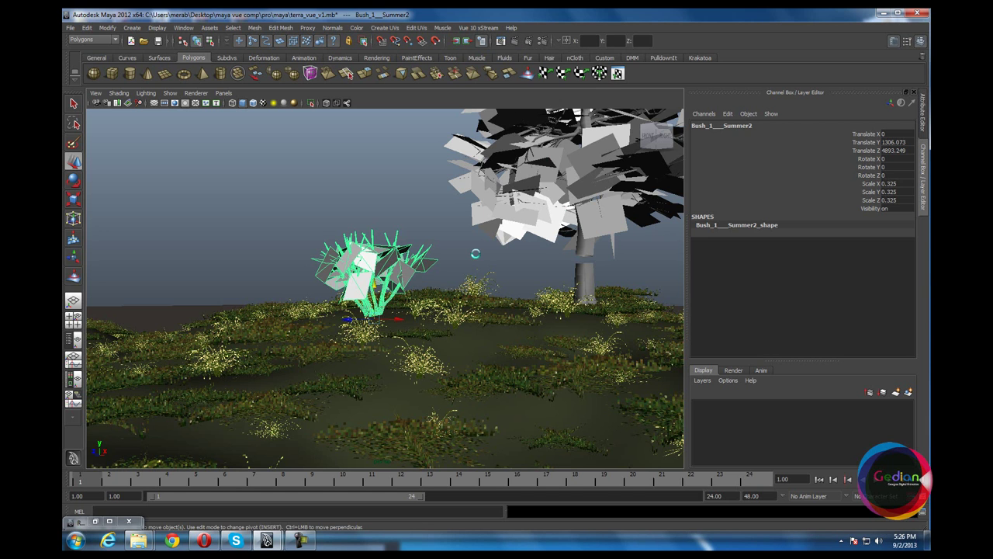
{"action": "mouse_move", "coordinate": [400, 318]}
{"action": "left_mouse_down"}
{"action": "mouse_move", "coordinate": [474, 326]}
{"action": "mouse_move", "coordinate": [289, 382]}
{"action": "mouse_move", "coordinate": [526, 357]}
{"action": "mouse_move", "coordinate": [468, 355]}
{"action": "mouse_move", "coordinate": [463, 295]}
{"action": "mouse_move", "coordinate": [460, 334]}
{"action": "mouse_move", "coordinate": [65, 225]}
{"action": "left_mouse_up"}
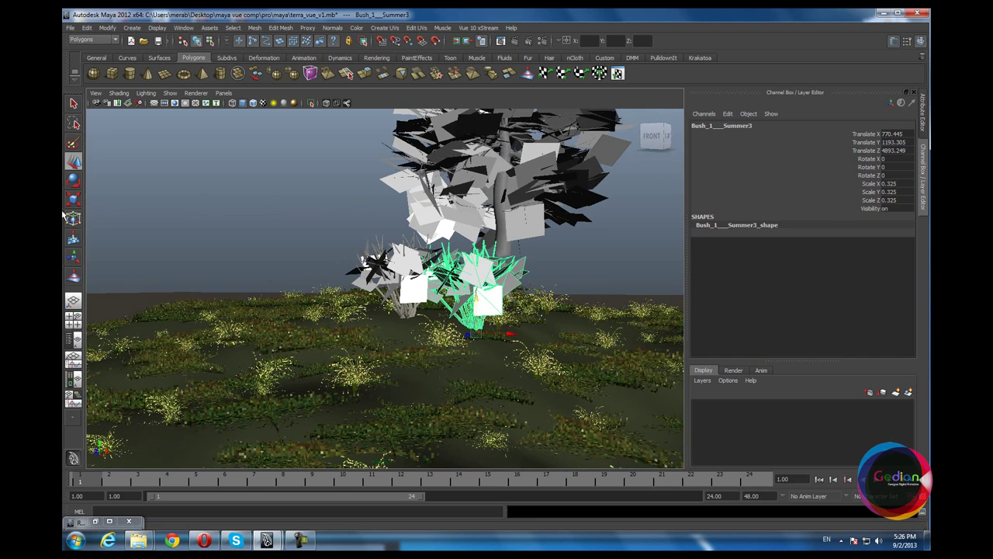
{"action": "left_click", "coordinate": [73, 180]}
{"action": "mouse_move", "coordinate": [272, 326]}
{"action": "left_mouse_down", "text": "alt"}
{"action": "mouse_move", "coordinate": [462, 315]}
{"action": "mouse_move", "coordinate": [459, 324]}
{"action": "mouse_move", "coordinate": [116, 314]}
{"action": "left_mouse_up", "text": "alt"}
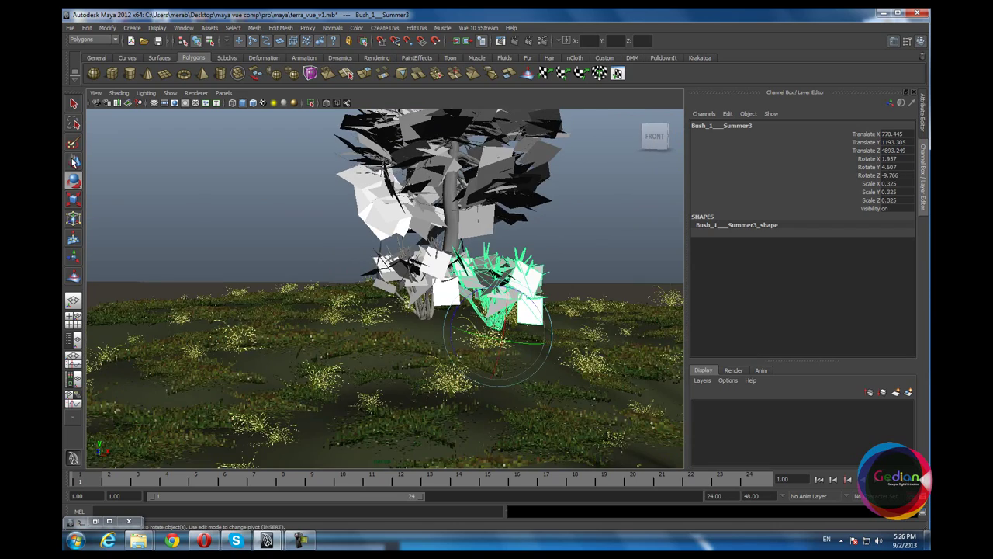
{"action": "left_click", "coordinate": [73, 162]}
{"action": "mouse_move", "coordinate": [496, 202]}
{"action": "left_mouse_down", "text": "alt"}
{"action": "mouse_move", "coordinate": [502, 325]}
{"action": "mouse_move", "coordinate": [497, 256]}
{"action": "left_mouse_up", "text": "alt"}
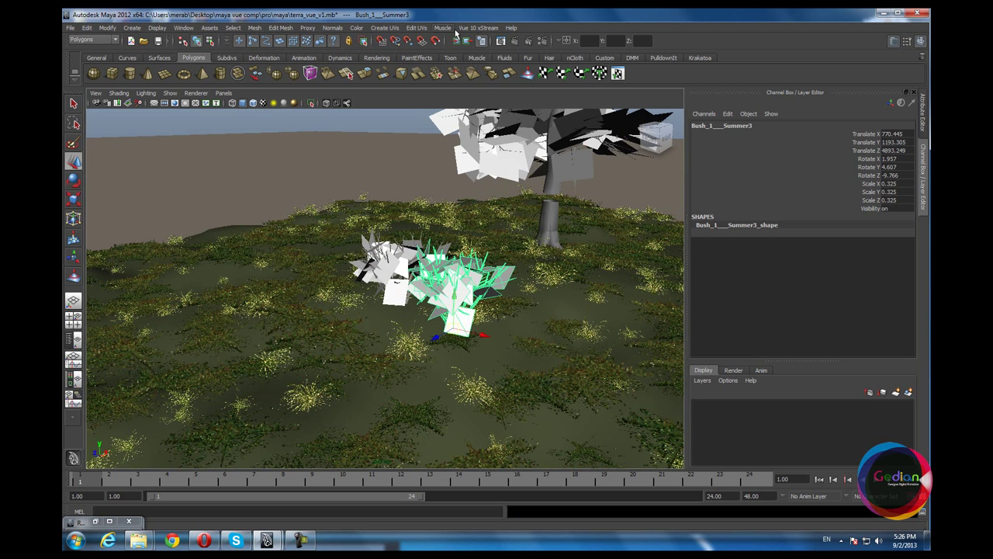
Step: Duplicate the bush again and place the new copy beside the white bush
{"action": "left_click", "coordinate": [470, 28]}
{"action": "mouse_move", "coordinate": [475, 52]}
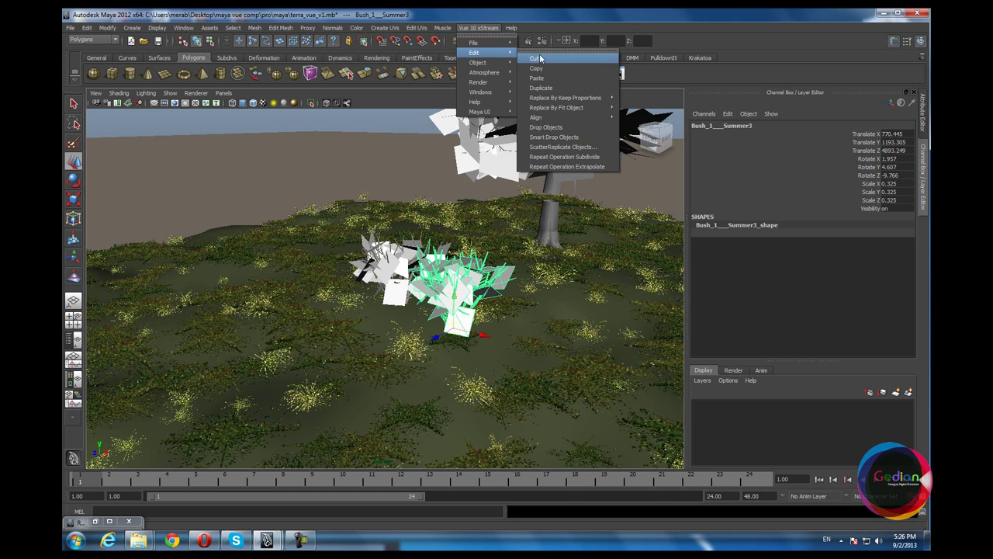
{"action": "left_click", "coordinate": [541, 88]}
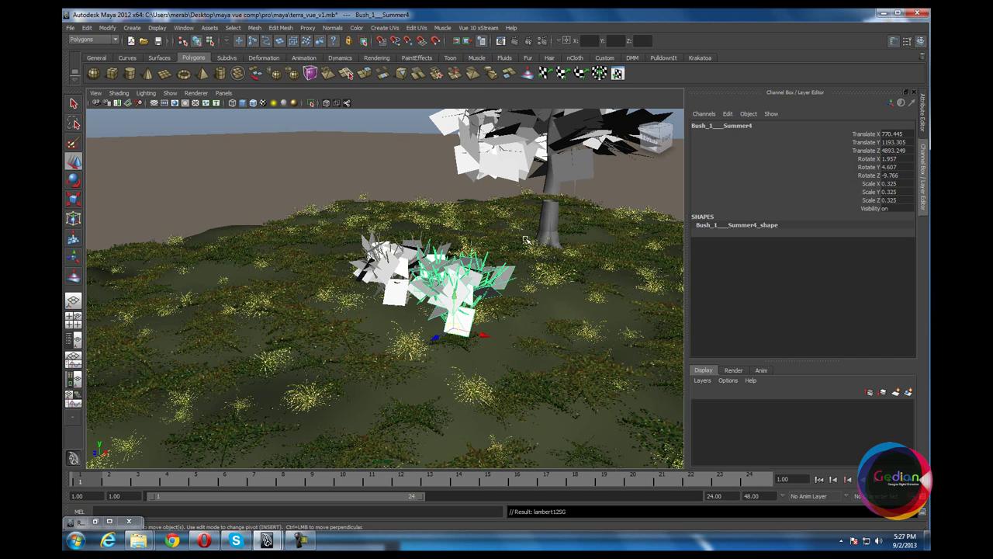
{"action": "mouse_move", "coordinate": [438, 336]}
{"action": "left_mouse_down"}
{"action": "mouse_move", "coordinate": [418, 327]}
{"action": "mouse_move", "coordinate": [465, 349]}
{"action": "mouse_move", "coordinate": [335, 335]}
{"action": "mouse_move", "coordinate": [360, 384]}
{"action": "mouse_move", "coordinate": [230, 264]}
{"action": "mouse_move", "coordinate": [386, 218]}
{"action": "mouse_move", "coordinate": [357, 225]}
{"action": "mouse_move", "coordinate": [347, 213]}
{"action": "left_mouse_up"}
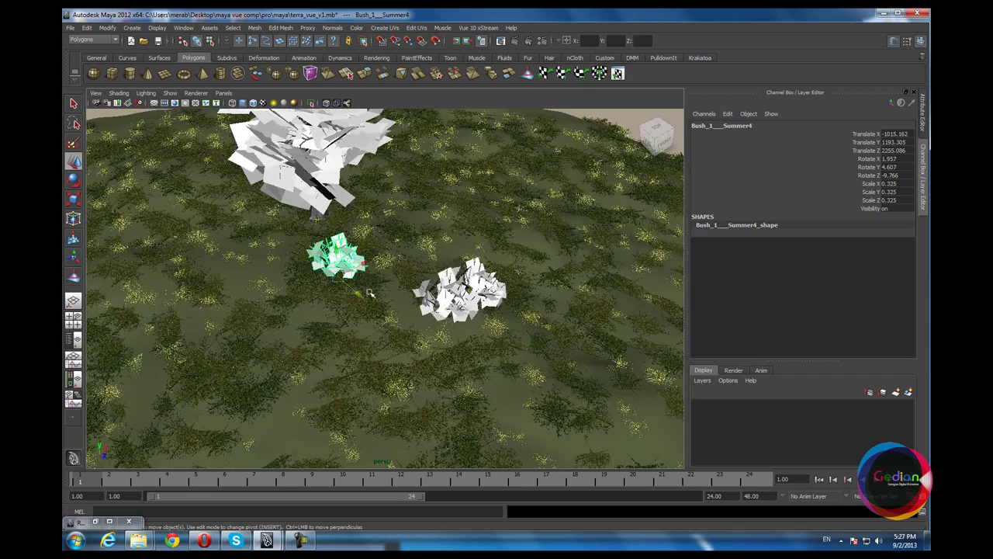
{"action": "mouse_move", "coordinate": [366, 295]}
{"action": "left_mouse_down"}
{"action": "mouse_move", "coordinate": [465, 393]}
{"action": "mouse_move", "coordinate": [532, 430]}
{"action": "mouse_move", "coordinate": [475, 221]}
{"action": "mouse_move", "coordinate": [435, 222]}
{"action": "mouse_move", "coordinate": [164, 315]}
{"action": "mouse_move", "coordinate": [233, 299]}
{"action": "mouse_move", "coordinate": [198, 174]}
{"action": "mouse_move", "coordinate": [347, 339]}
{"action": "mouse_move", "coordinate": [341, 313]}
{"action": "mouse_move", "coordinate": [344, 321]}
{"action": "mouse_move", "coordinate": [386, 272]}
{"action": "mouse_move", "coordinate": [552, 279]}
{"action": "mouse_move", "coordinate": [572, 243]}
{"action": "left_mouse_up"}
Step: Deselect everything and re-render the scene with mental ray in the IPR Render View
{"action": "left_click", "coordinate": [573, 243]}
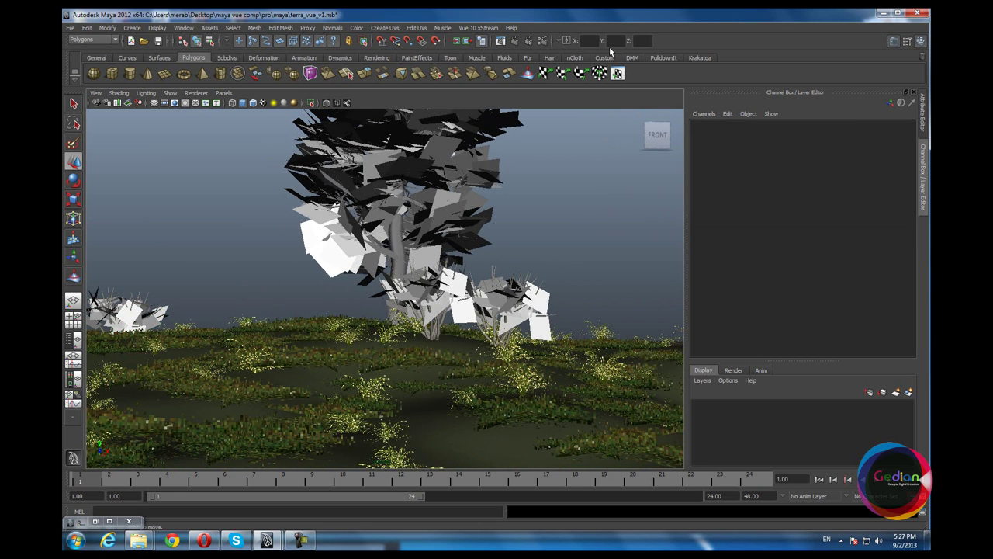
{"action": "left_click", "coordinate": [514, 41]}
{"action": "left_click", "coordinate": [276, 140]}
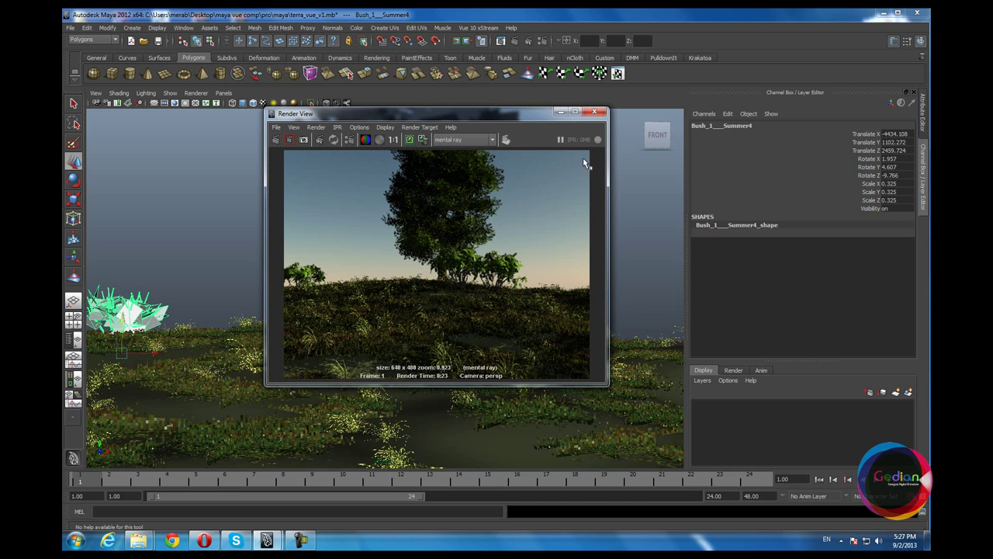
Step: Minimize the Render View and move the last bush into the cluster beside the tree
{"action": "left_click", "coordinate": [560, 111]}
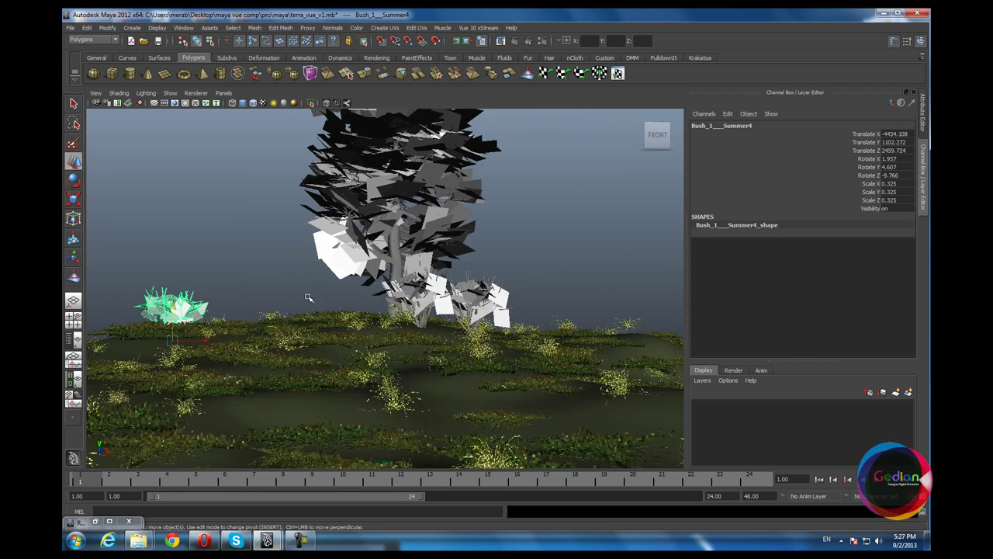
{"action": "left_click_drag", "start_coordinate": [309, 298], "coordinate": [306, 342], "text": "alt"}
{"action": "mouse_move", "coordinate": [303, 359]}
{"action": "middle_mouse_down"}
{"action": "mouse_move", "coordinate": [550, 384]}
{"action": "mouse_move", "coordinate": [416, 358]}
{"action": "middle_mouse_up"}
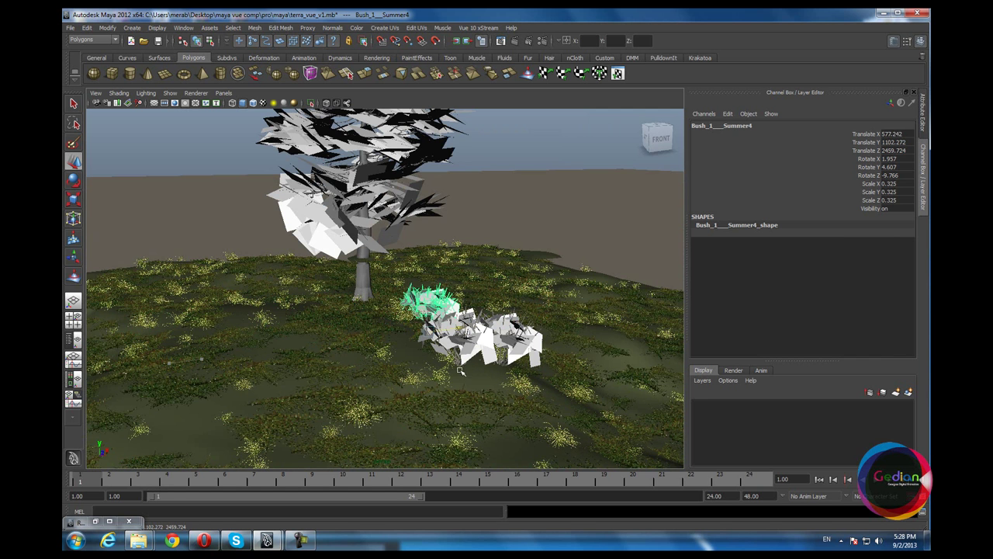
{"action": "left_click_drag", "start_coordinate": [412, 353], "coordinate": [416, 358], "text": "alt"}
{"action": "mouse_move", "coordinate": [416, 358]}
{"action": "middle_mouse_down"}
{"action": "mouse_move", "coordinate": [461, 399]}
{"action": "mouse_move", "coordinate": [467, 383]}
{"action": "mouse_move", "coordinate": [487, 409]}
{"action": "mouse_move", "coordinate": [519, 413]}
{"action": "middle_mouse_up"}
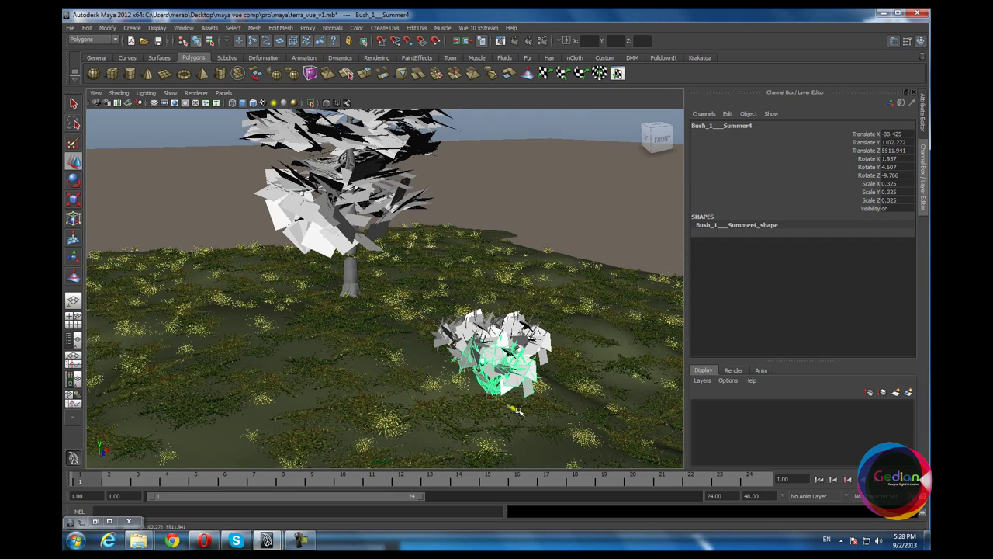
{"action": "left_click_drag", "start_coordinate": [518, 413], "coordinate": [609, 215], "text": "alt"}
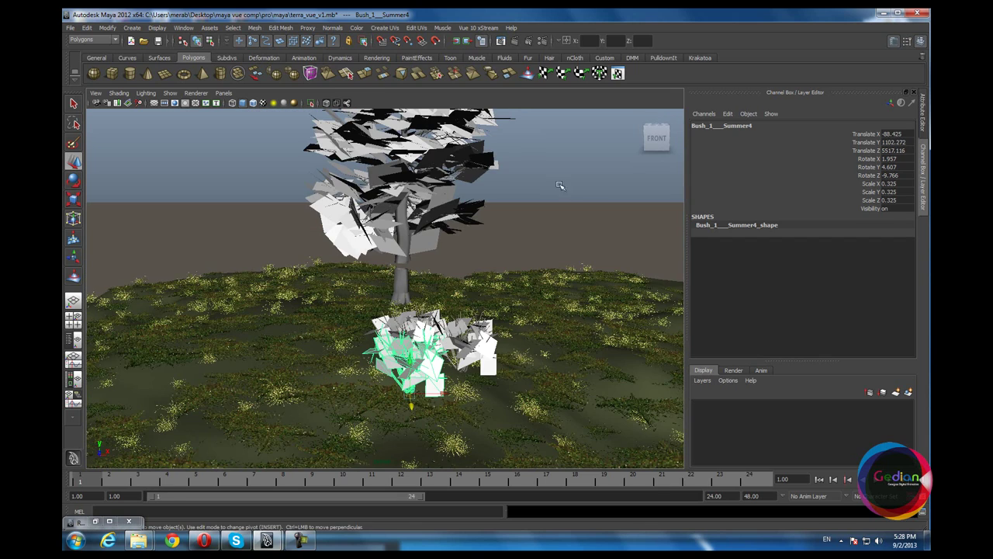
{"action": "left_click", "coordinate": [557, 173]}
Step: Orbit to a front view of the tree and bushes and save terra_vue_v1.mb
{"action": "left_click_drag", "start_coordinate": [397, 247], "coordinate": [330, 251], "text": "alt"}
{"action": "right_click_drag", "start_coordinate": [331, 251], "coordinate": [365, 258], "text": "alt"}
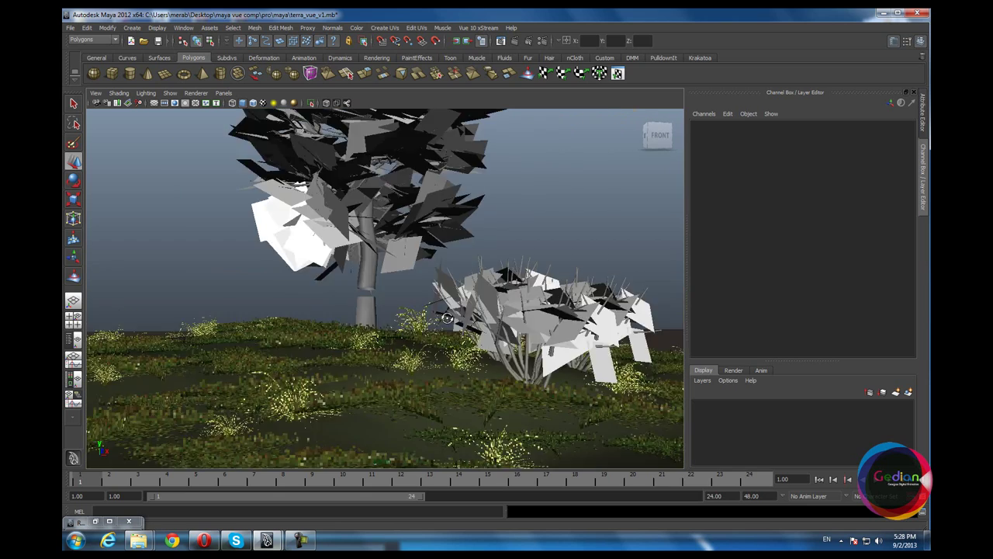
{"action": "left_click_drag", "start_coordinate": [365, 259], "coordinate": [434, 291], "text": "alt"}
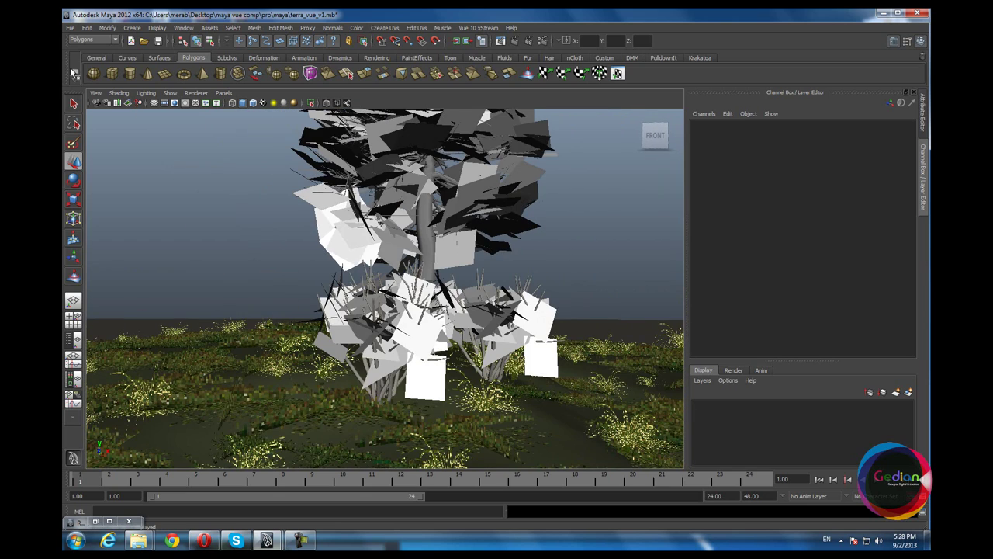
{"action": "key", "text": "q"}
{"action": "key", "text": "ctrl+s"}
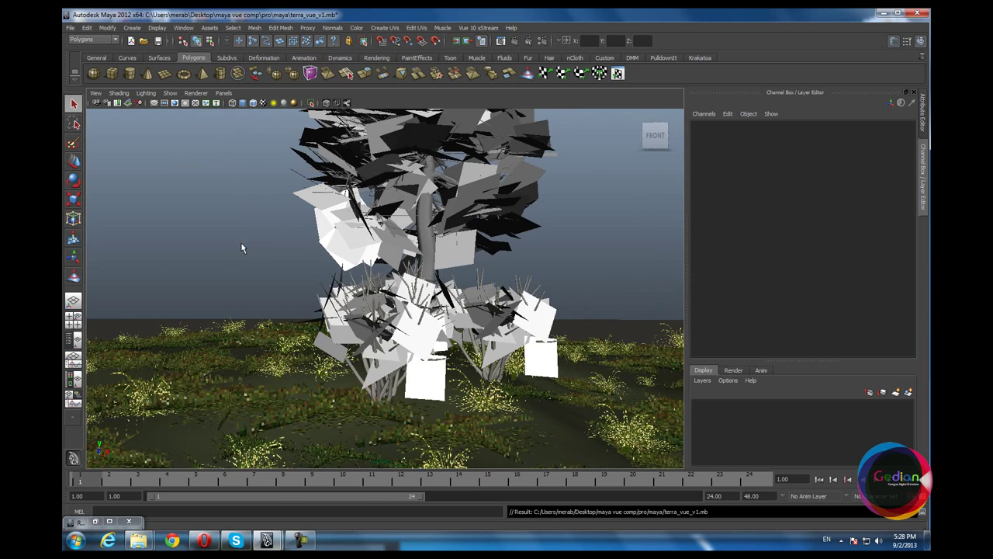
Step: Reframe the tree, bushes and terrain from the front, then open the Vue 10 xStream menu
{"action": "left_click_drag", "start_coordinate": [241, 229], "coordinate": [360, 292], "text": "alt"}
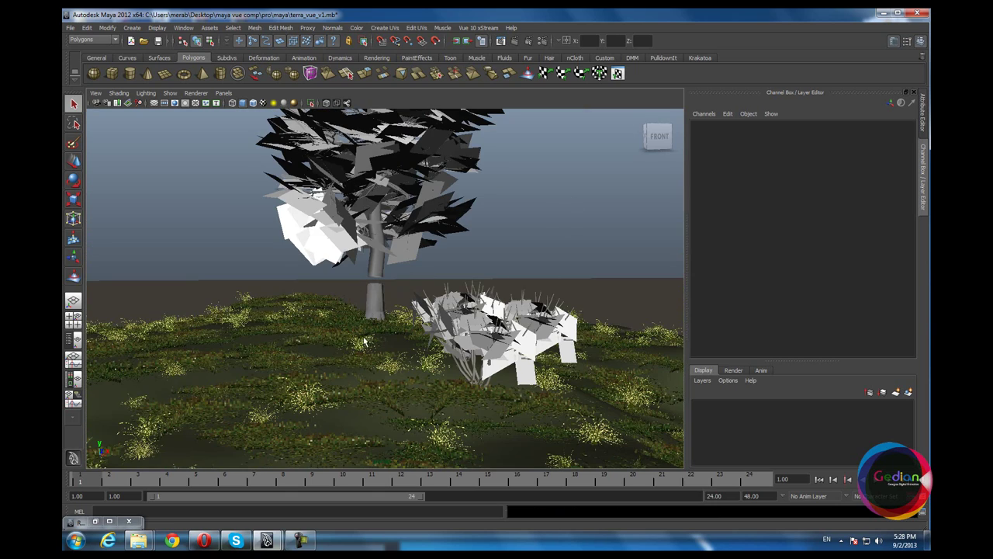
{"action": "left_click_drag", "start_coordinate": [353, 283], "coordinate": [439, 352], "text": "alt"}
{"action": "scroll", "coordinate": [436, 346], "scroll_direction": "down", "scroll_amount": 5}
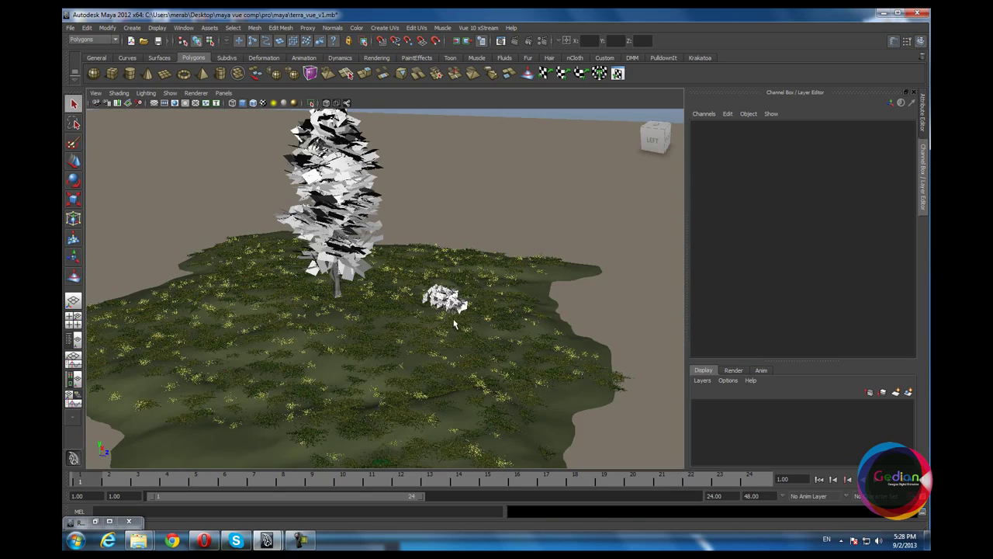
{"action": "scroll", "coordinate": [455, 324], "scroll_direction": "up", "scroll_amount": 8}
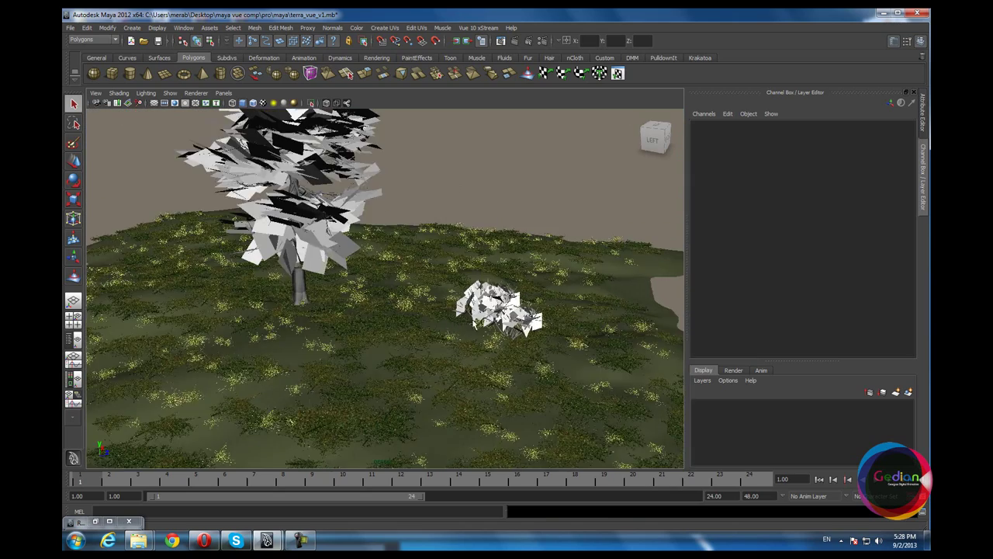
{"action": "key", "text": "bracketleft"}
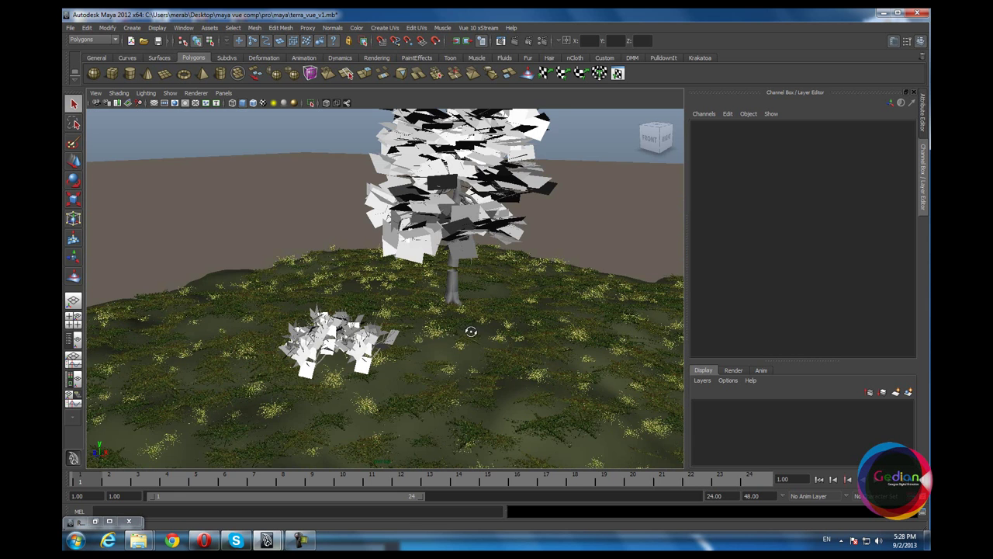
{"action": "left_click", "coordinate": [486, 29]}
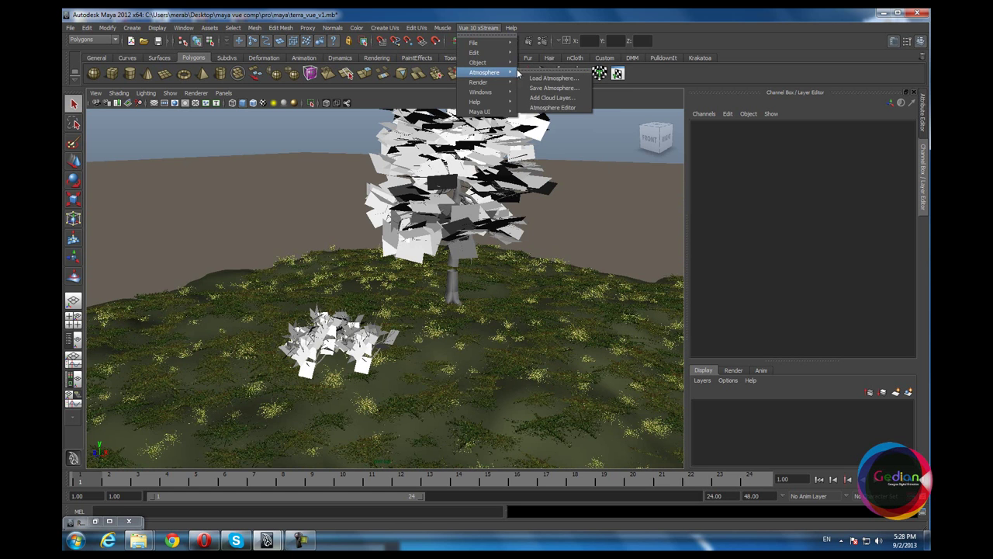
Step: Open Load Atmosphere and browse the Sci-Fi and Special atmosphere collections
{"action": "left_click", "coordinate": [547, 83]}
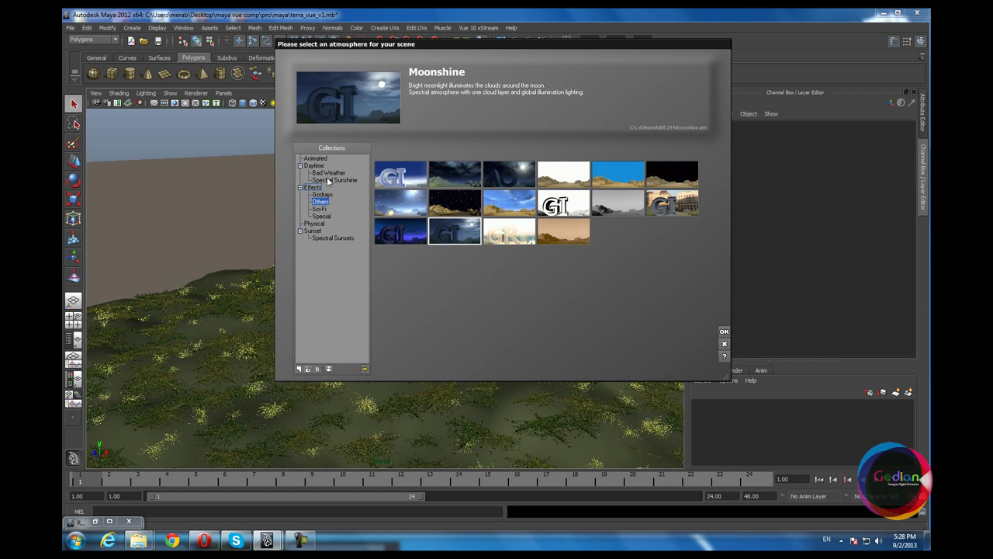
{"action": "left_click", "coordinate": [324, 210]}
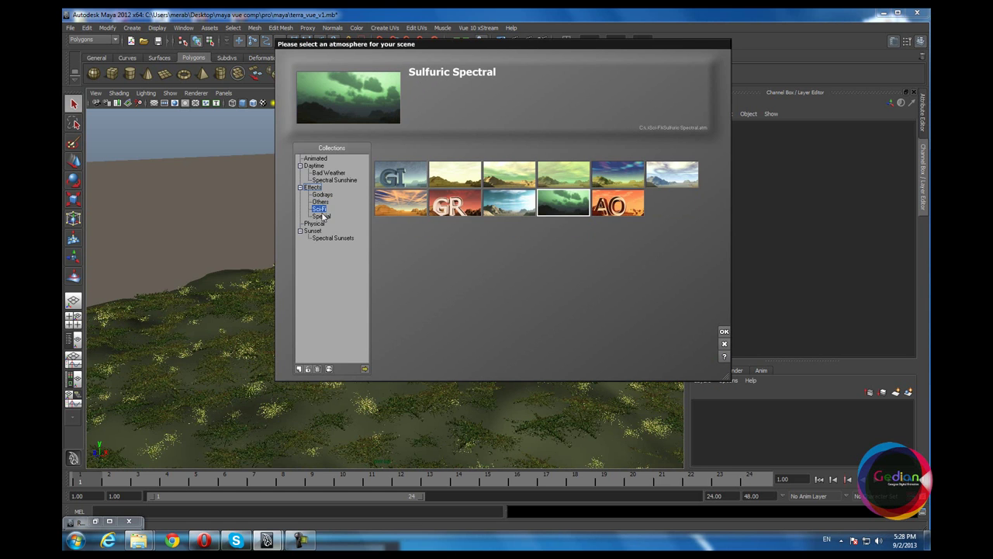
{"action": "left_click", "coordinate": [322, 216]}
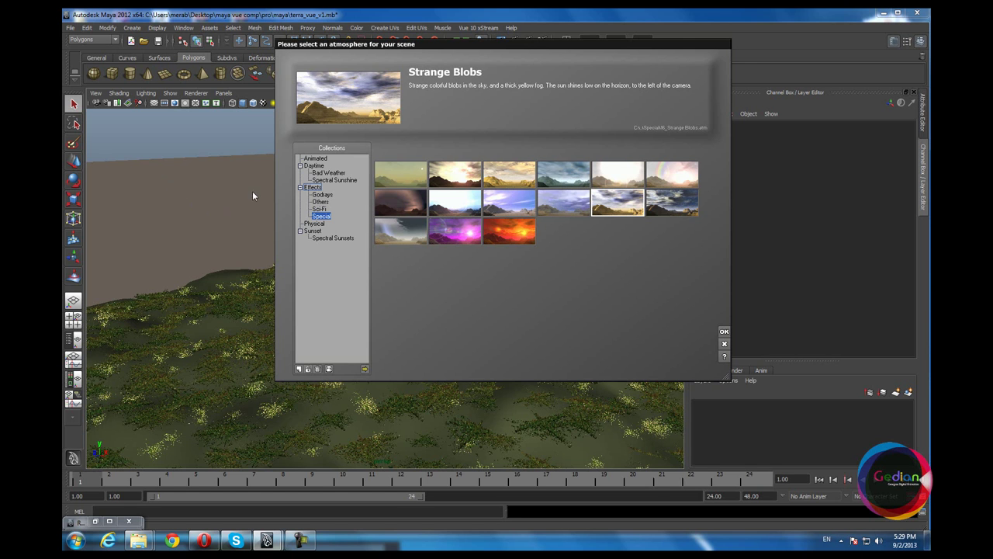
Step: Browse Bad Weather, previewing Jespersen, Glasgow, Cape Horn, Cape Cod and Industrial
{"action": "left_click", "coordinate": [327, 173]}
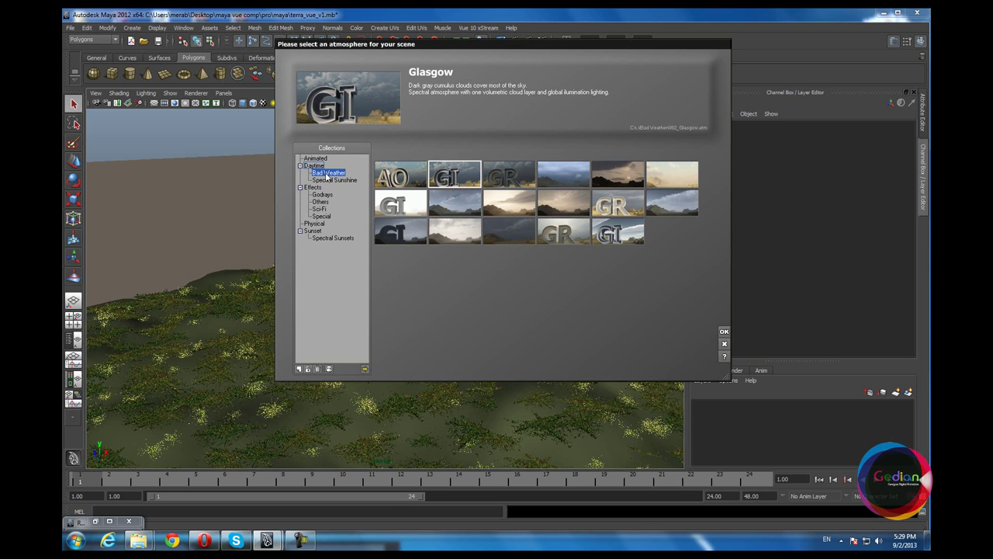
{"action": "left_click", "coordinate": [463, 238]}
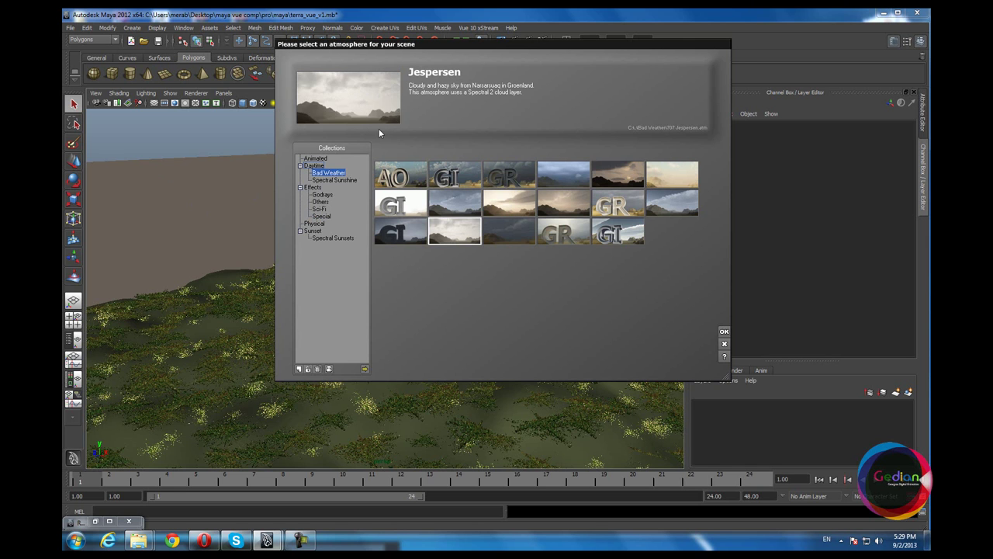
{"action": "left_click", "coordinate": [464, 178]}
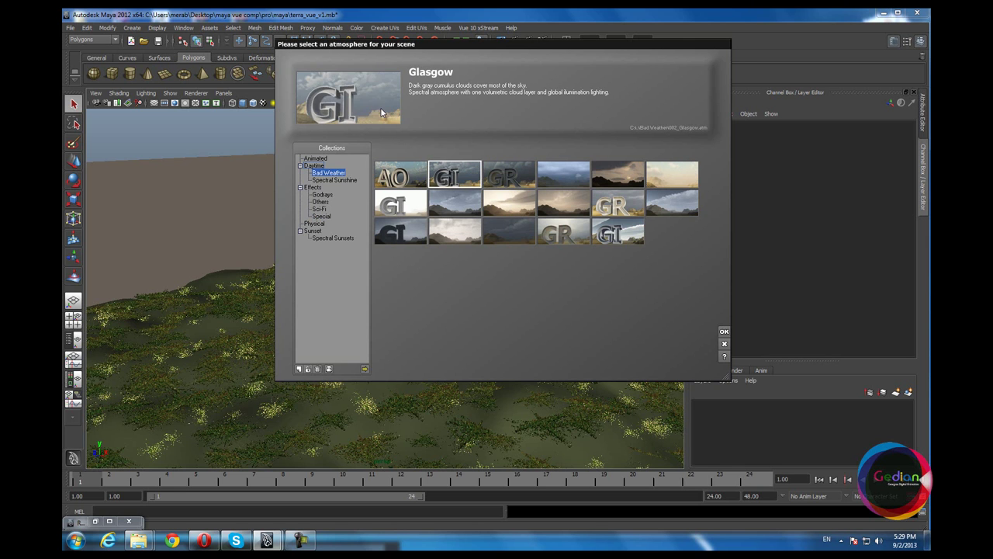
{"action": "left_click", "coordinate": [381, 165]}
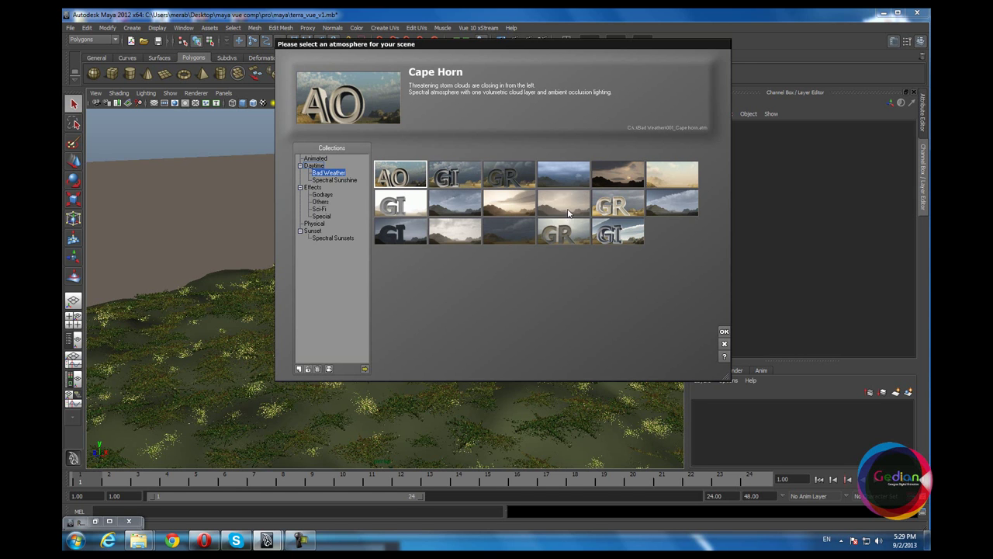
{"action": "left_click", "coordinate": [578, 175]}
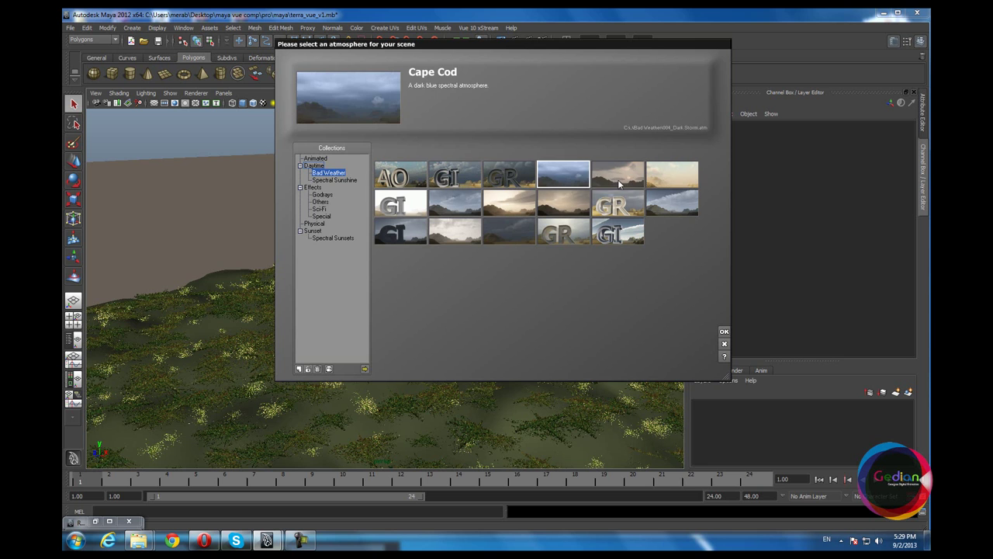
{"action": "left_click", "coordinate": [618, 180]}
Step: Preview Stuffy, Douro and End of Time, then open Godrays and Spectral Sunshine collections
{"action": "left_click", "coordinate": [671, 185]}
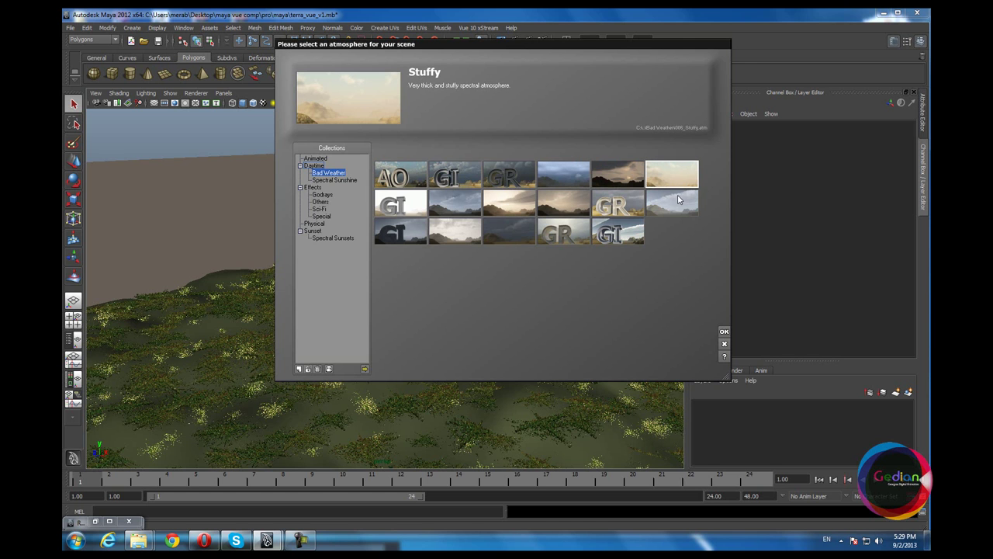
{"action": "left_click", "coordinate": [681, 206]}
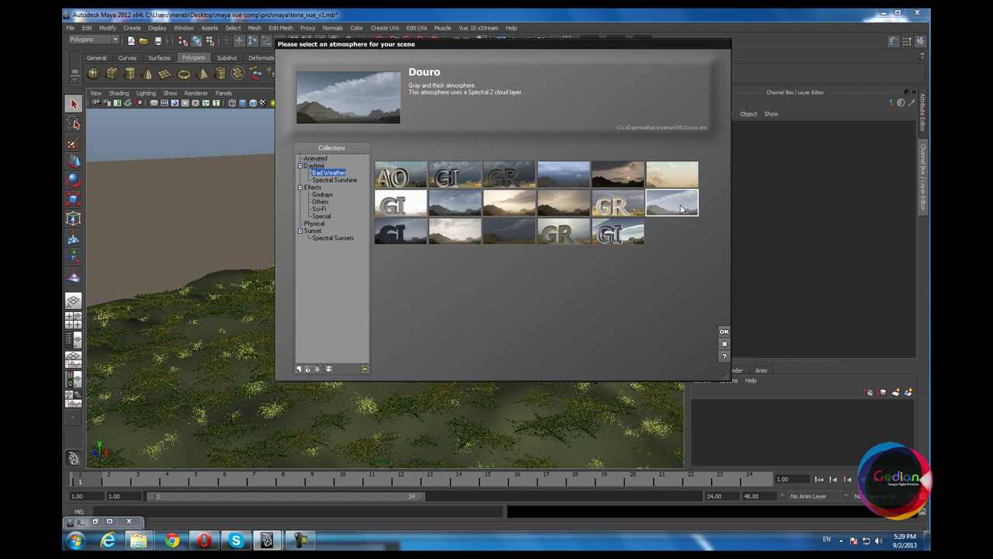
{"action": "left_click", "coordinate": [460, 237]}
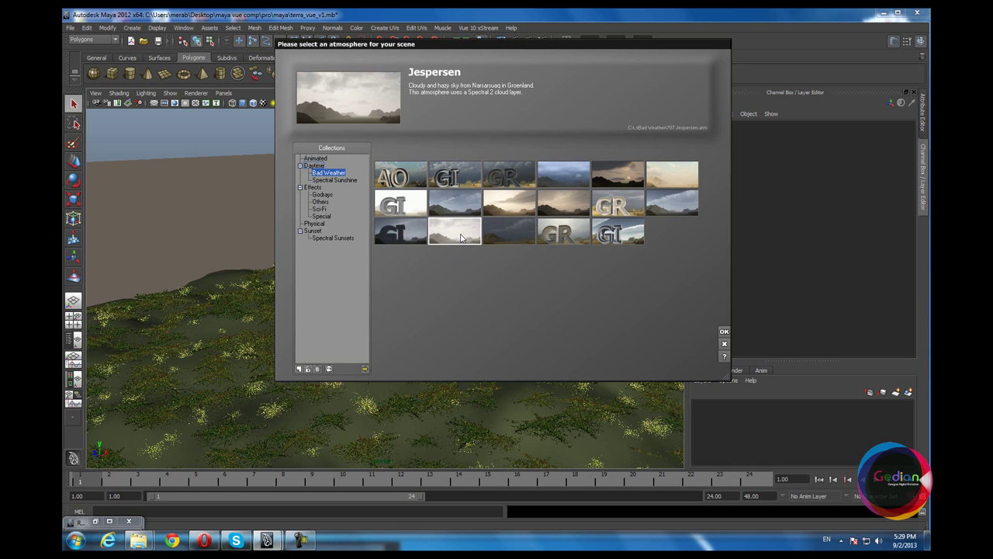
{"action": "left_click", "coordinate": [500, 238]}
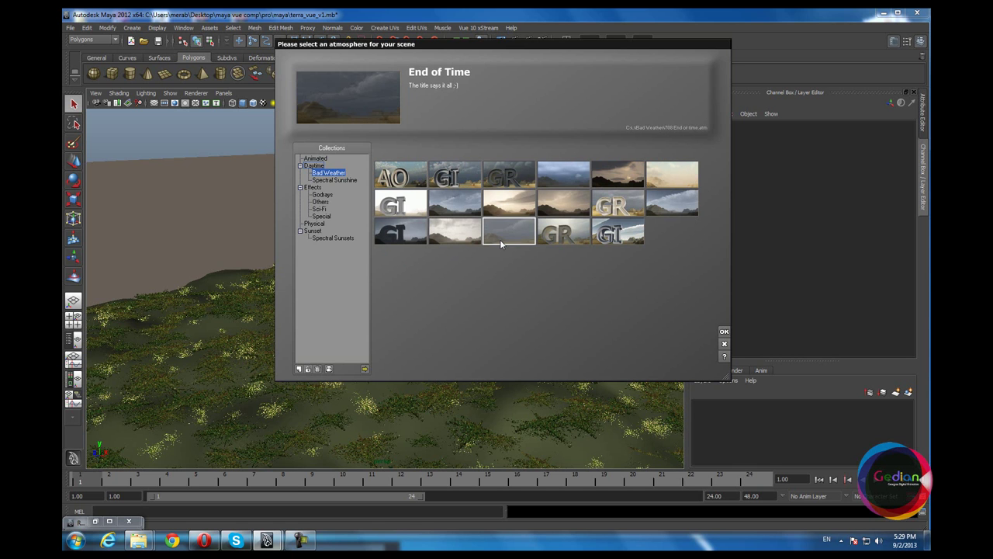
{"action": "left_click", "coordinate": [322, 195]}
{"action": "left_click", "coordinate": [327, 181]}
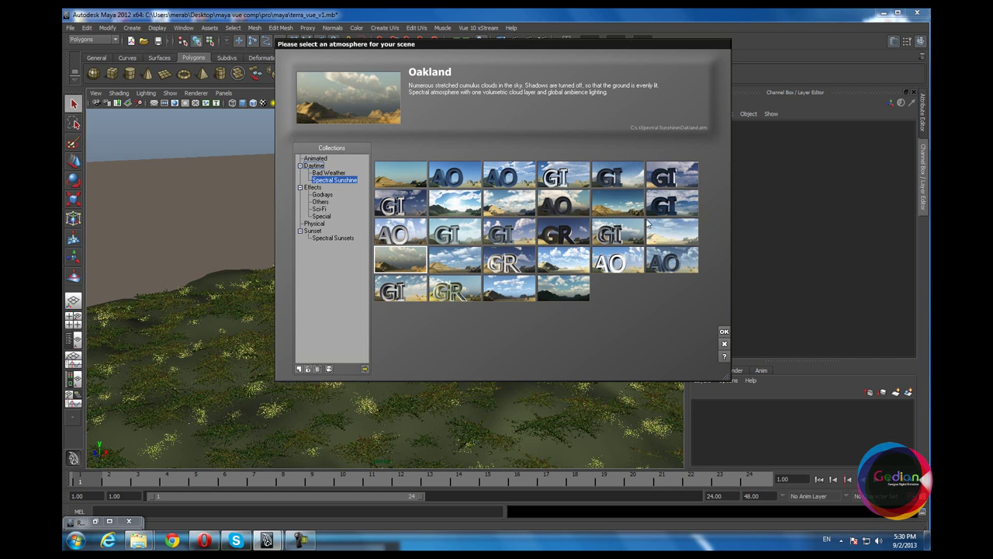
Step: Compare the Santa Monica and High Altitude atmospheres, then apply High Altitude with its Small_Cumulus clouds
{"action": "left_click", "coordinate": [455, 260]}
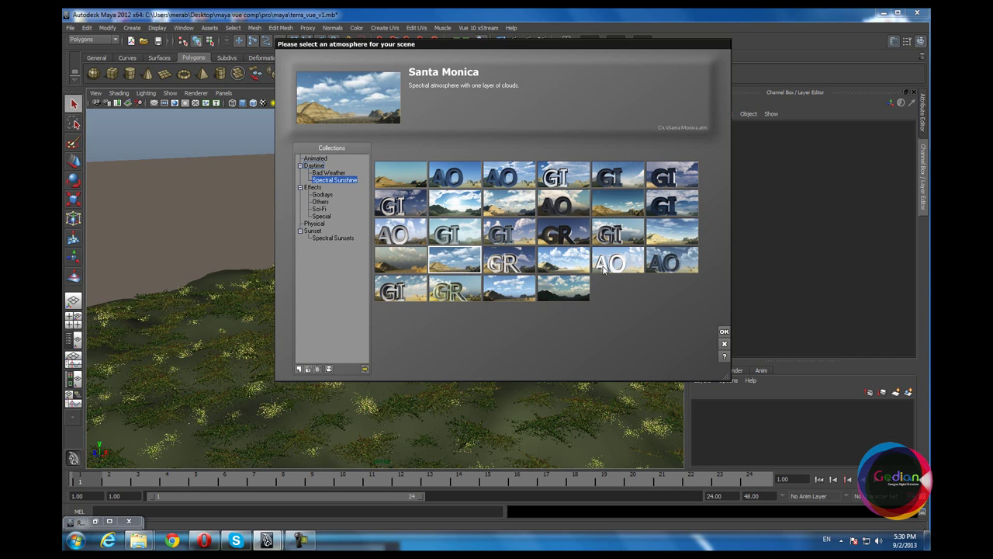
{"action": "left_click", "coordinate": [624, 207]}
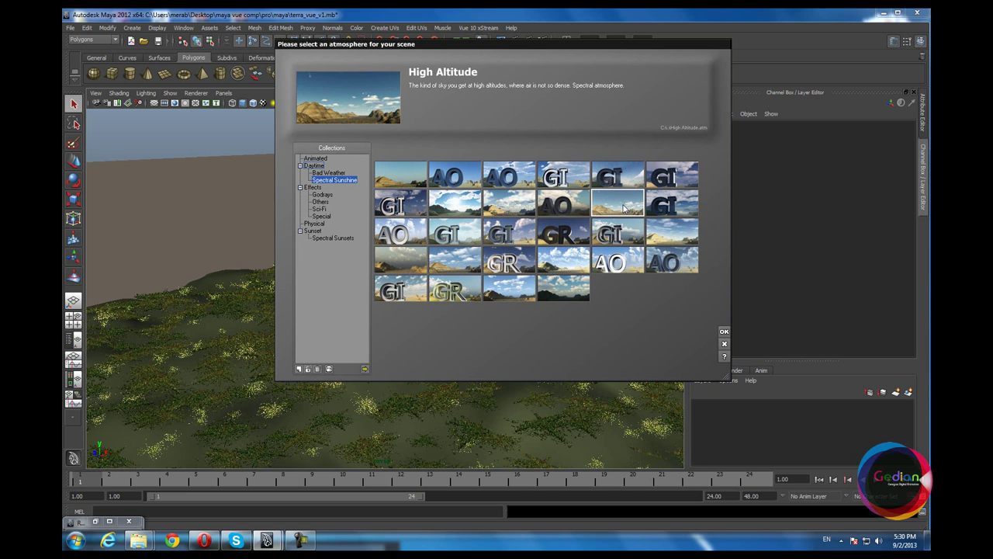
{"action": "left_click", "coordinate": [455, 260]}
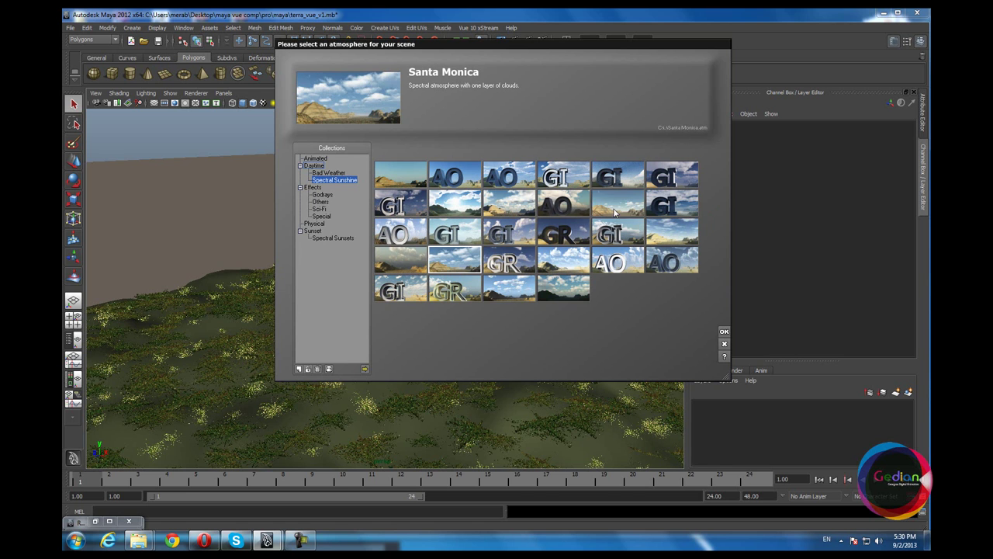
{"action": "left_click", "coordinate": [616, 212]}
{"action": "left_click", "coordinate": [455, 260]}
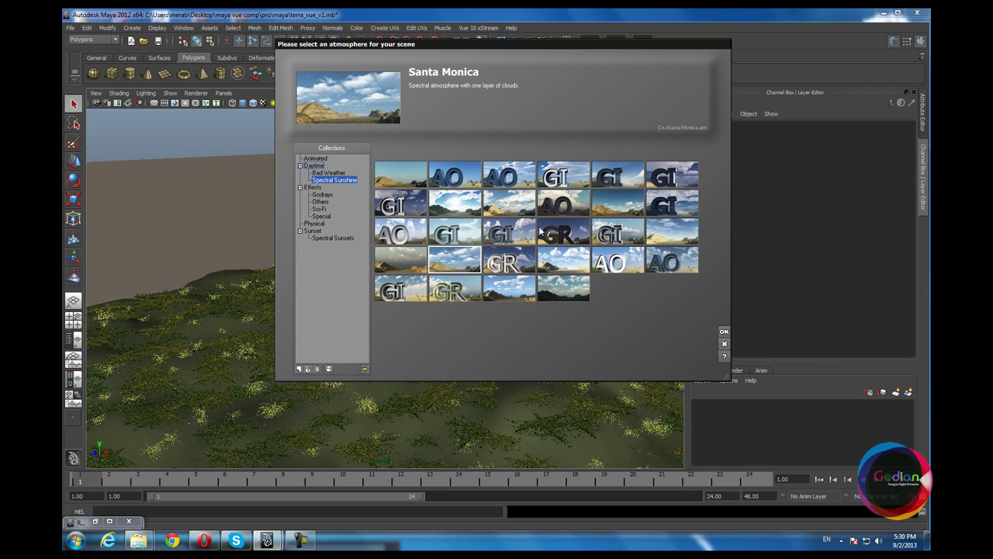
{"action": "left_click", "coordinate": [619, 211]}
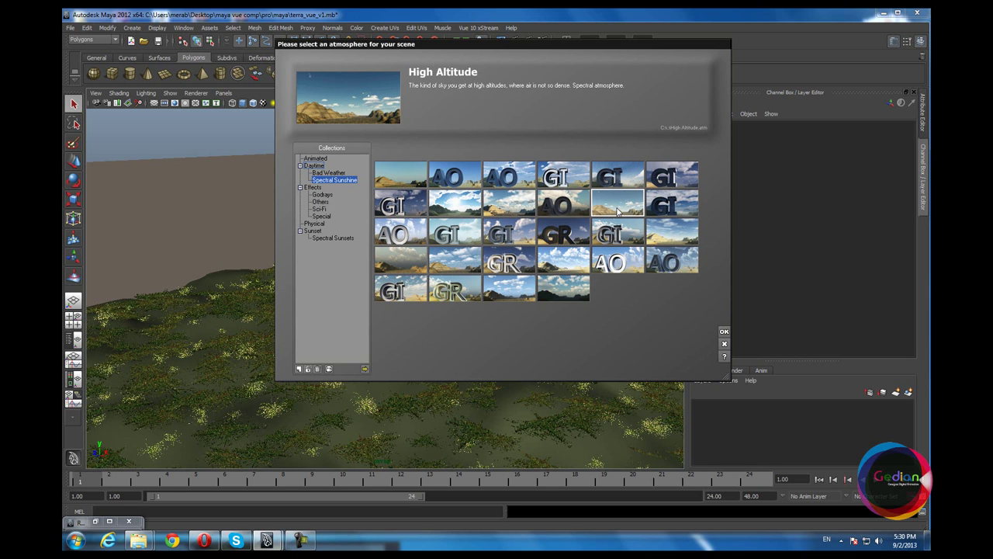
{"action": "left_click", "coordinate": [463, 265]}
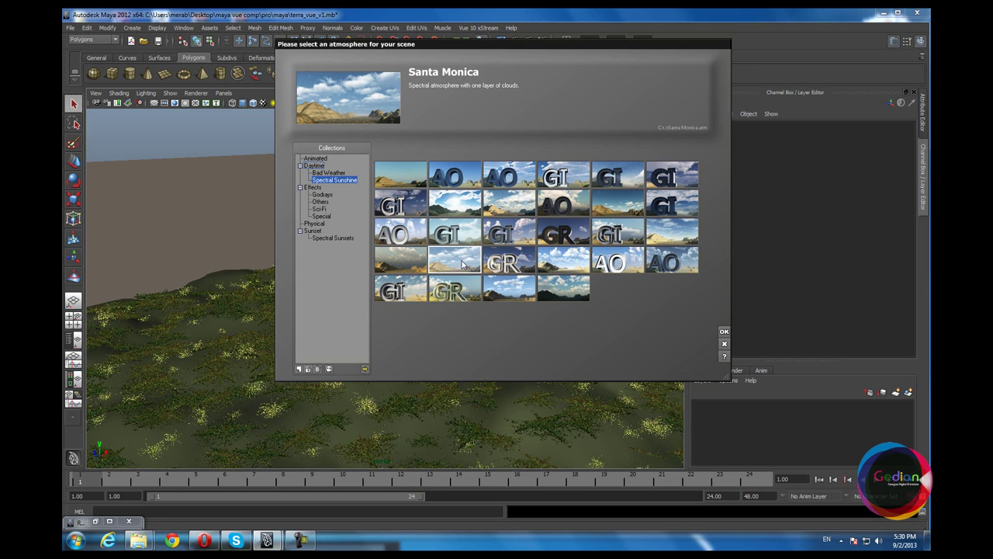
{"action": "left_click", "coordinate": [618, 206]}
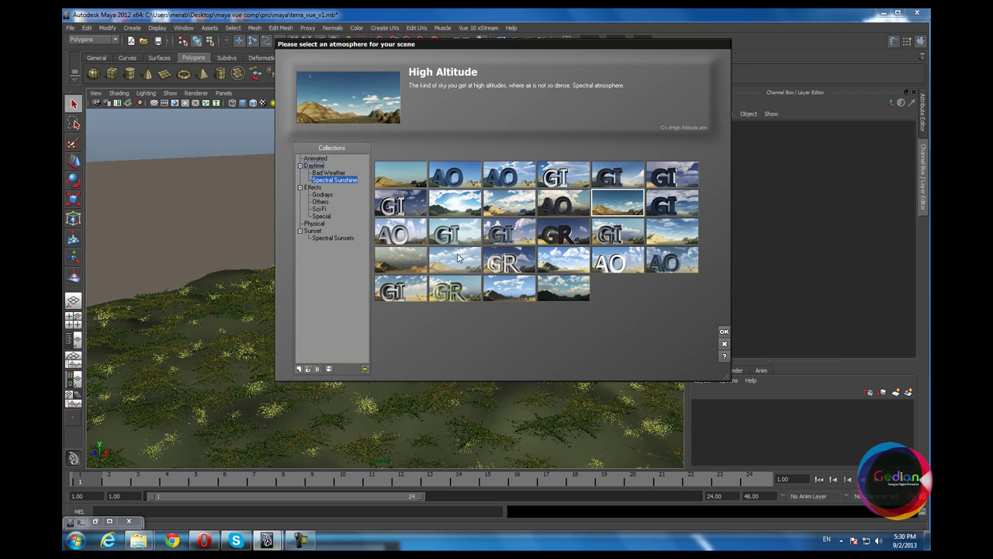
{"action": "left_click", "coordinate": [725, 332]}
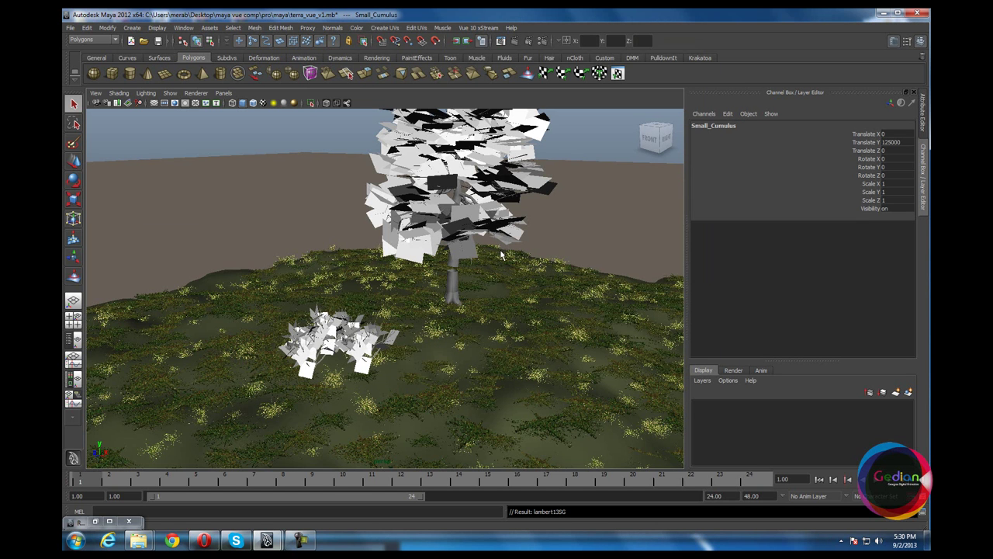
Step: Zoom out to the cloud box and select its parent Layer node, scaled 250
{"action": "mouse_move", "coordinate": [389, 273]}
{"action": "left_mouse_down", "text": "alt"}
{"action": "mouse_move", "coordinate": [463, 257]}
{"action": "mouse_move", "coordinate": [443, 294]}
{"action": "mouse_move", "coordinate": [459, 286]}
{"action": "mouse_move", "coordinate": [464, 262]}
{"action": "left_mouse_up", "text": "alt"}
{"action": "scroll", "coordinate": [443, 294], "scroll_direction": "down", "scroll_amount": 5}
{"action": "scroll", "coordinate": [443, 294], "scroll_direction": "down", "scroll_amount": 2}
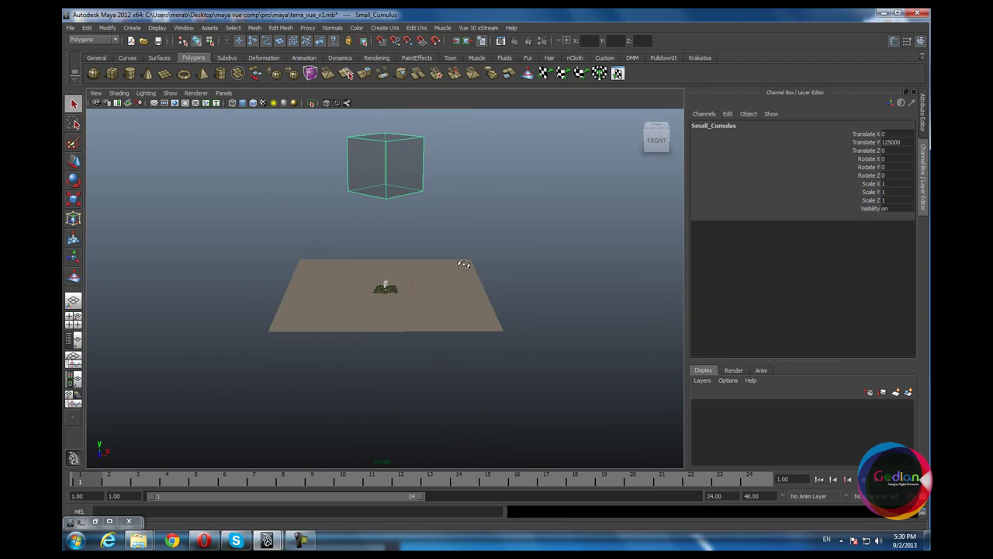
{"action": "key", "text": "Up"}
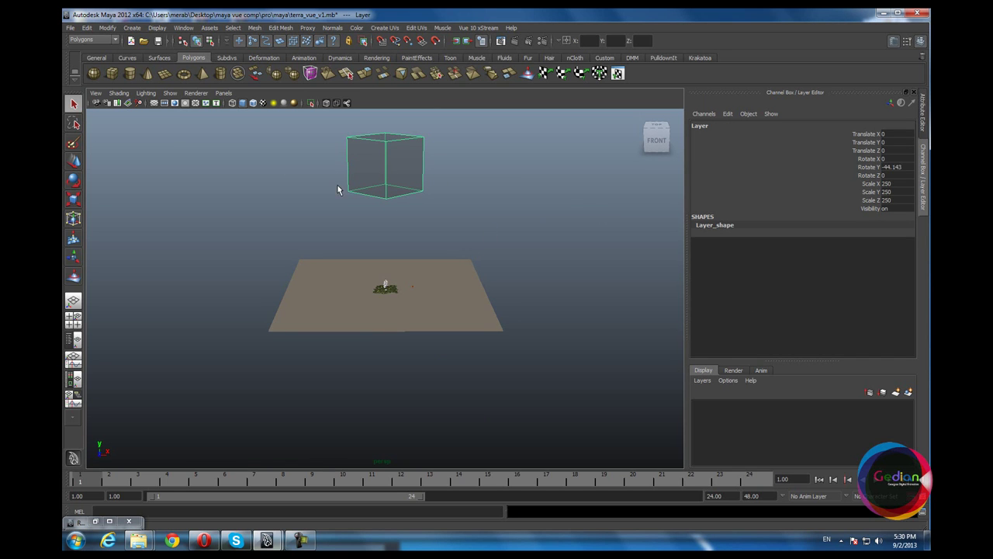
Step: Zoom back in and orbit down to a horizon view of the tree
{"action": "scroll", "coordinate": [388, 262], "scroll_direction": "up", "scroll_amount": 2}
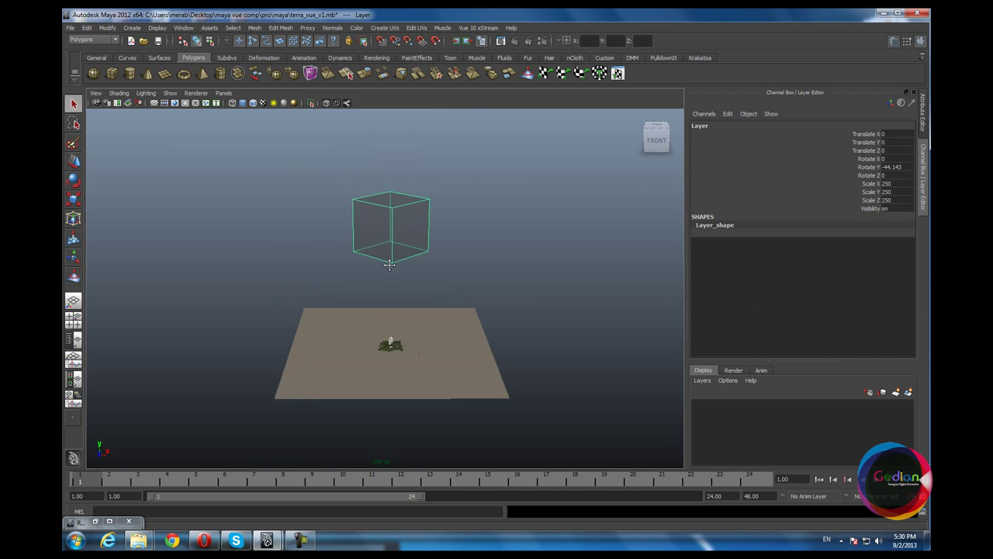
{"action": "scroll", "coordinate": [389, 265], "scroll_direction": "up", "scroll_amount": 3}
{"action": "scroll", "coordinate": [390, 265], "scroll_direction": "up", "scroll_amount": 2}
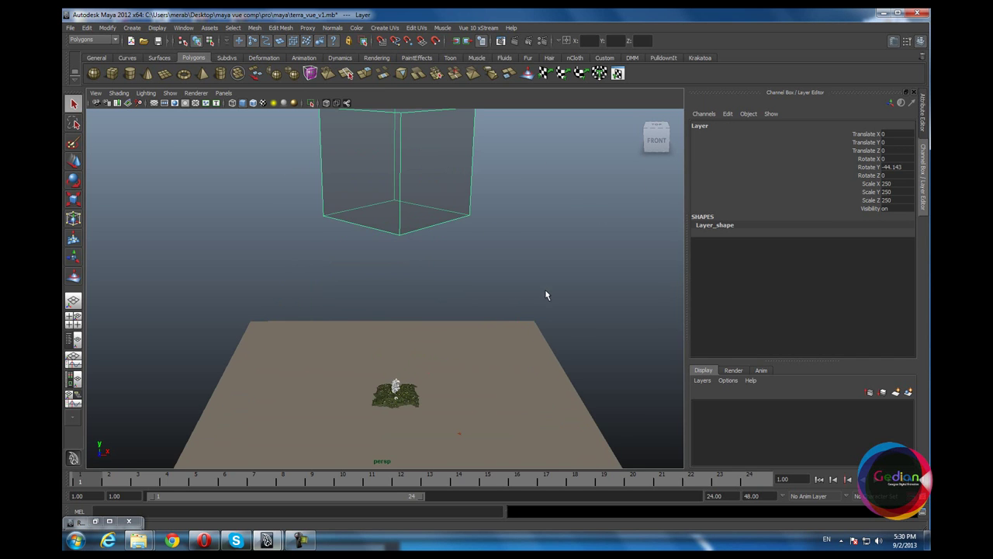
{"action": "scroll", "coordinate": [457, 396], "scroll_direction": "up", "scroll_amount": 2}
{"action": "scroll", "coordinate": [439, 242], "scroll_direction": "up", "scroll_amount": 2}
{"action": "scroll", "coordinate": [430, 229], "scroll_direction": "up", "scroll_amount": 2}
{"action": "scroll", "coordinate": [423, 220], "scroll_direction": "up", "scroll_amount": 2}
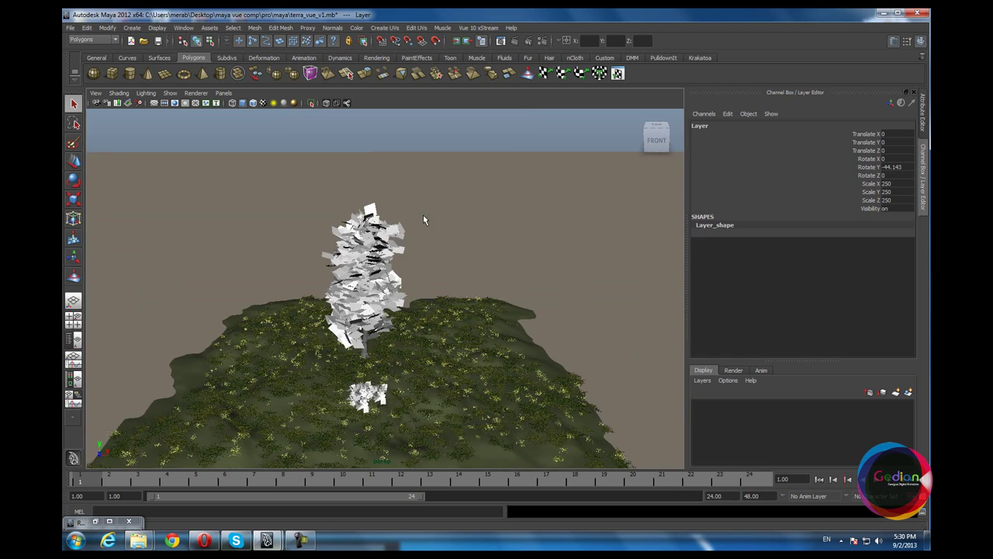
{"action": "scroll", "coordinate": [423, 219], "scroll_direction": "up", "scroll_amount": 2}
{"action": "mouse_move", "coordinate": [448, 222]}
{"action": "left_mouse_down", "text": "alt"}
{"action": "mouse_move", "coordinate": [453, 283]}
{"action": "mouse_move", "coordinate": [468, 295]}
{"action": "mouse_move", "coordinate": [472, 279]}
{"action": "mouse_move", "coordinate": [475, 287]}
{"action": "mouse_move", "coordinate": [484, 375]}
{"action": "mouse_move", "coordinate": [483, 364]}
{"action": "left_mouse_up", "text": "alt"}
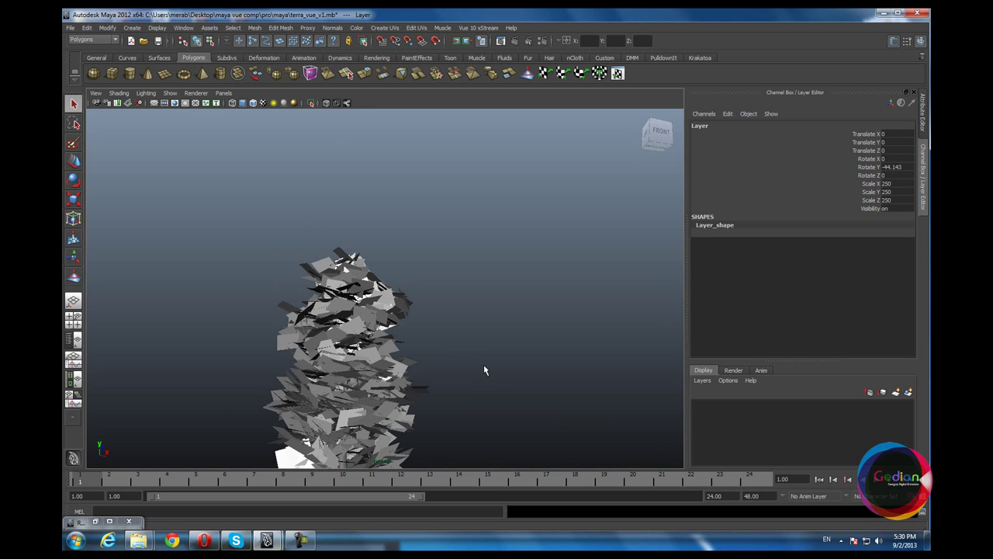
Step: Re-render the scene with mental ray in the Render View using the High Altitude atmosphere
{"action": "left_click", "coordinate": [501, 40]}
{"action": "left_click", "coordinate": [276, 139]}
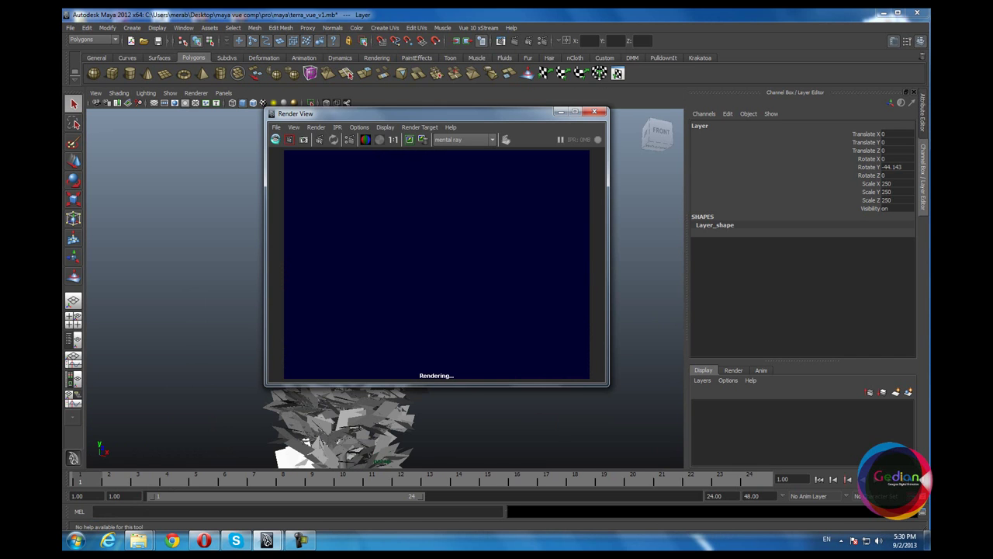